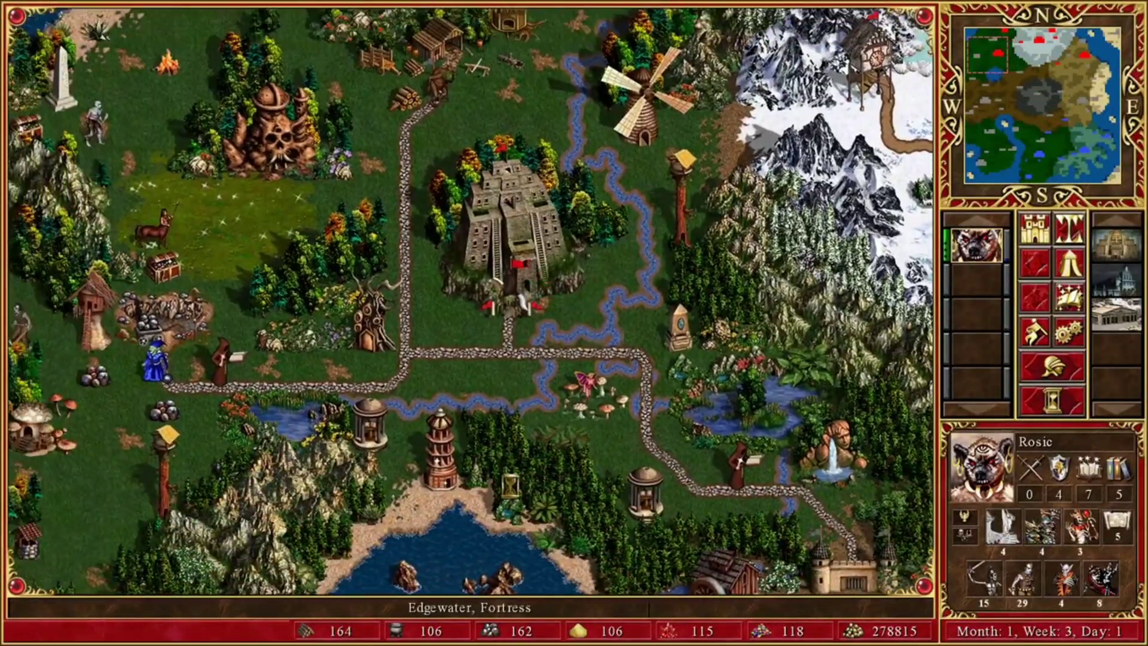
- Recruit 2 Chaos Hydras at Edgewater's Castle, then view Death Ripple in Haunt's Wind's Mage Guild
click(658, 170)
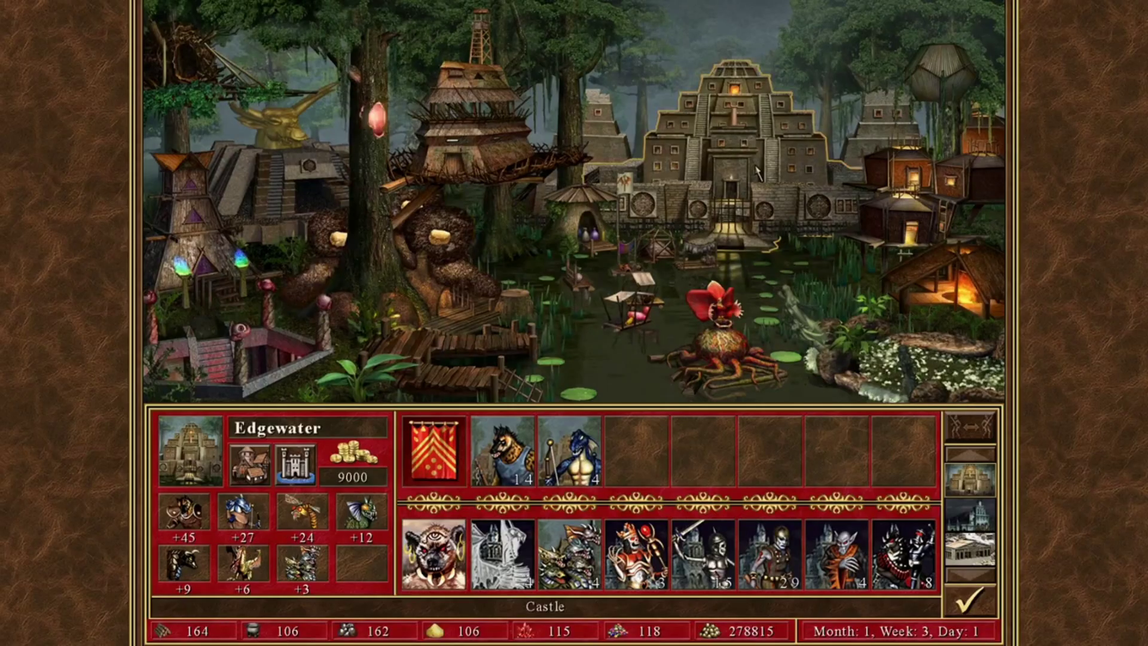
click(658, 170)
click(589, 520)
click(622, 325)
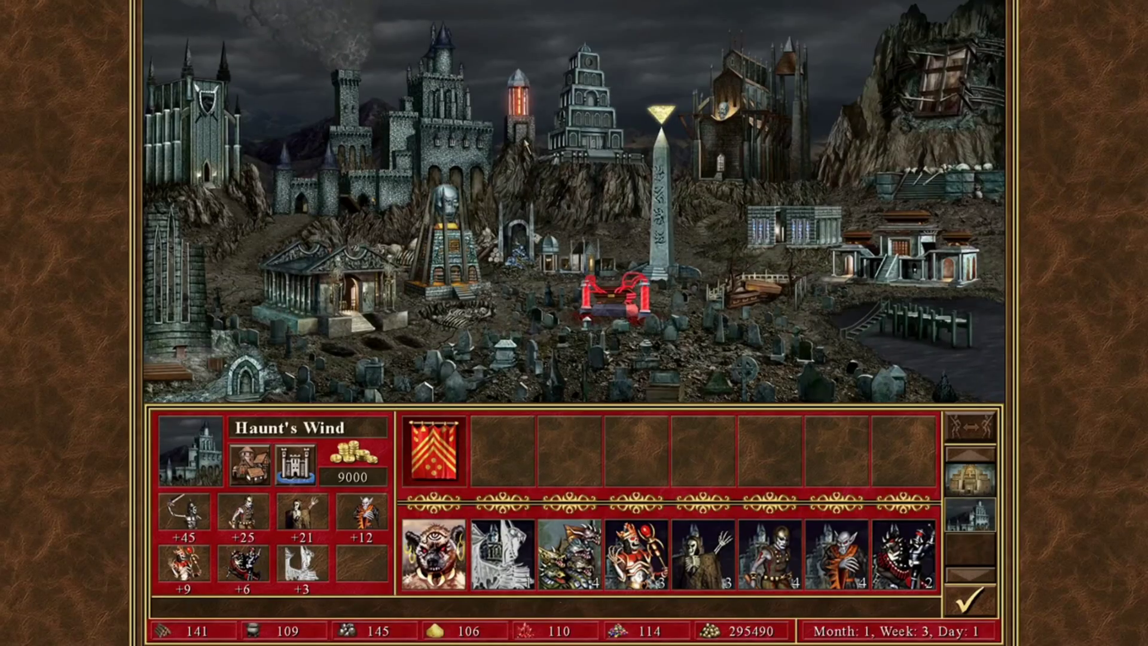
click(592, 105)
click(239, 99)
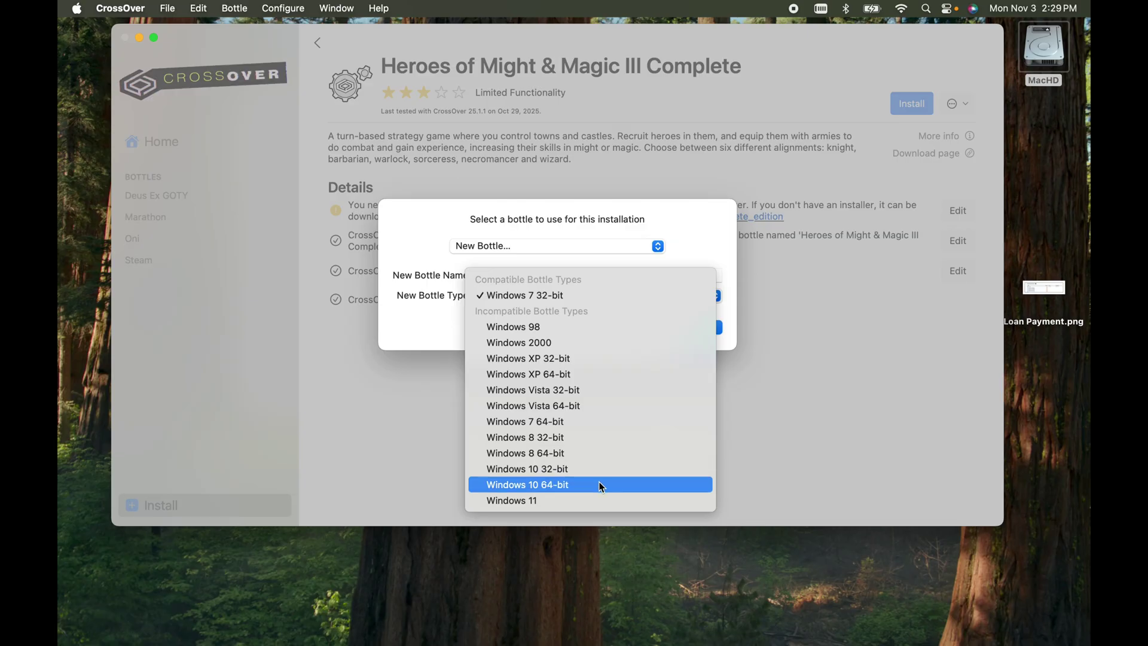
- Make the new bottle Windows 10 64-bit and begin the install
click(600, 482)
click(705, 353)
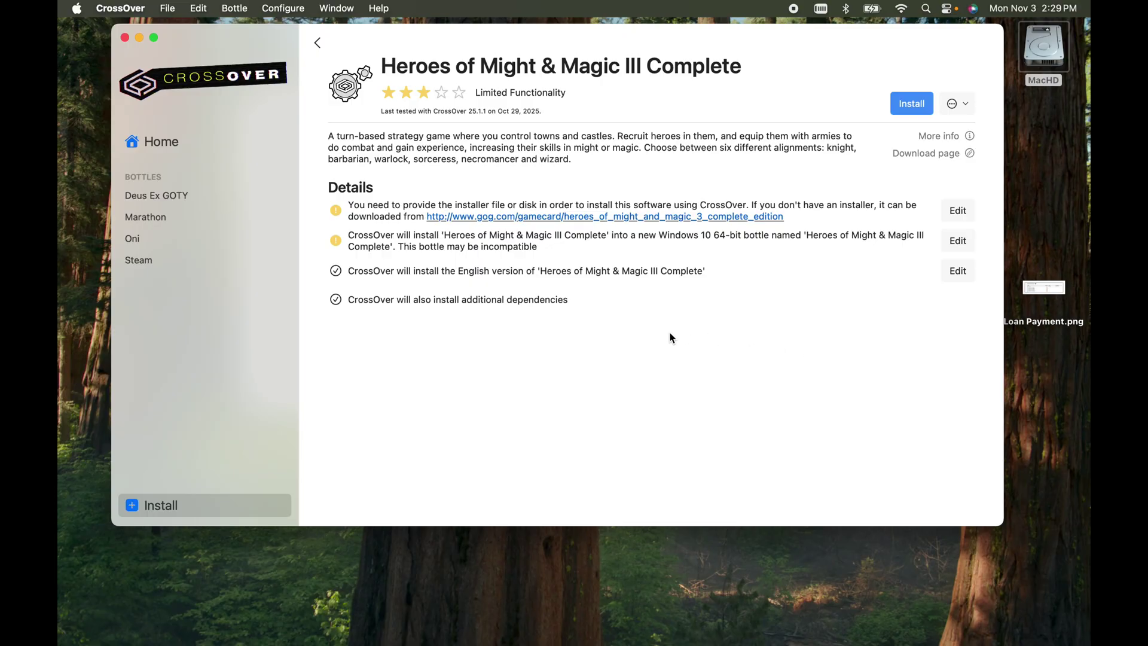
click(914, 105)
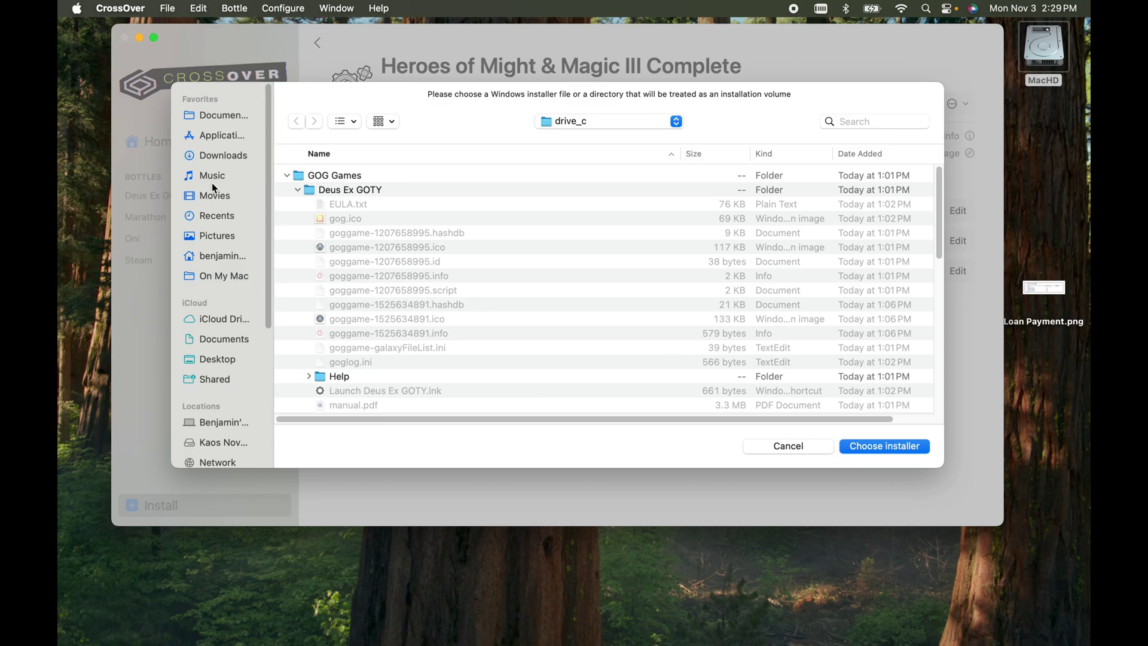
- Choose the Heroes III Complete GOG setup file in Downloads as the installer
click(238, 156)
scroll(386, 273, down, 5)
scroll(386, 272, down, 15)
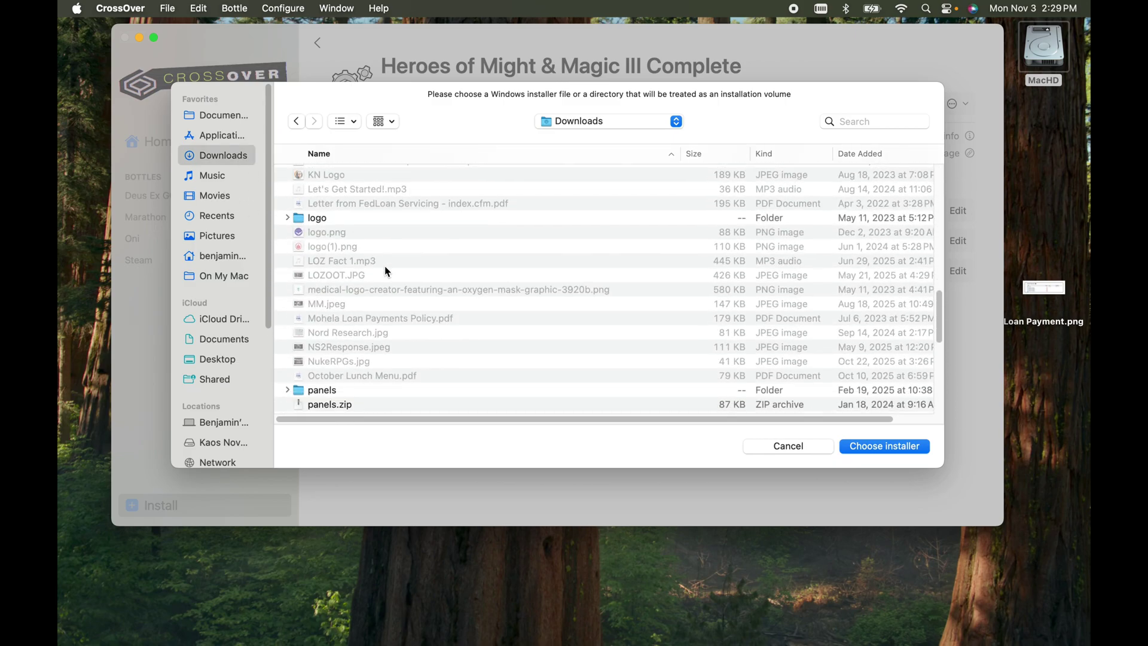
scroll(386, 272, down, 5)
click(386, 274)
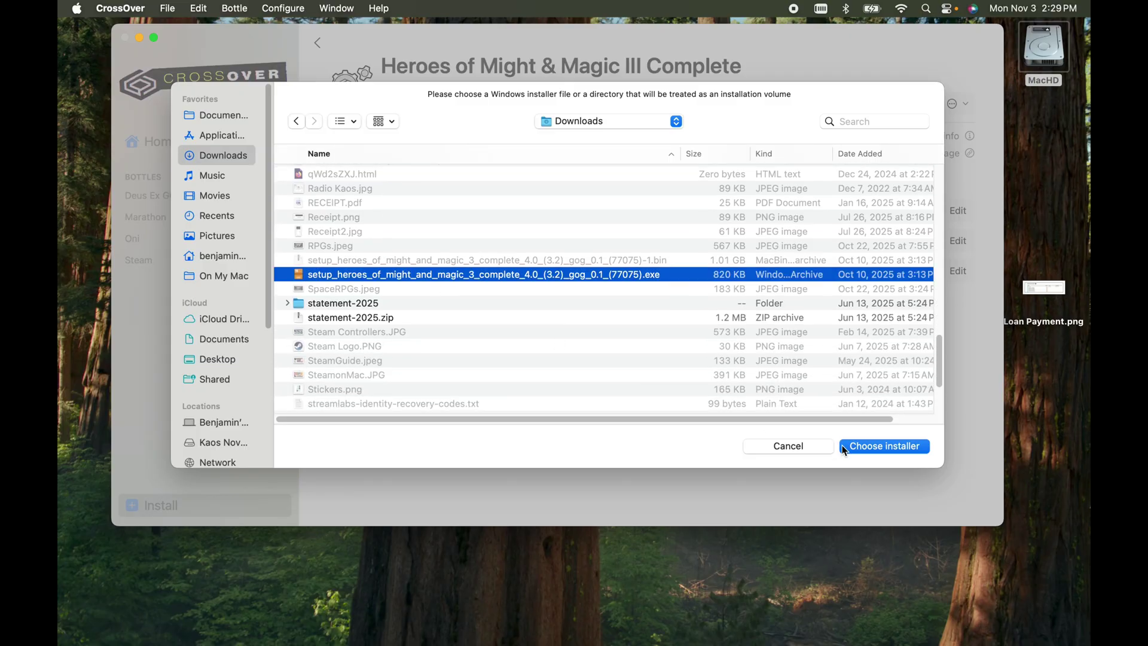
click(898, 446)
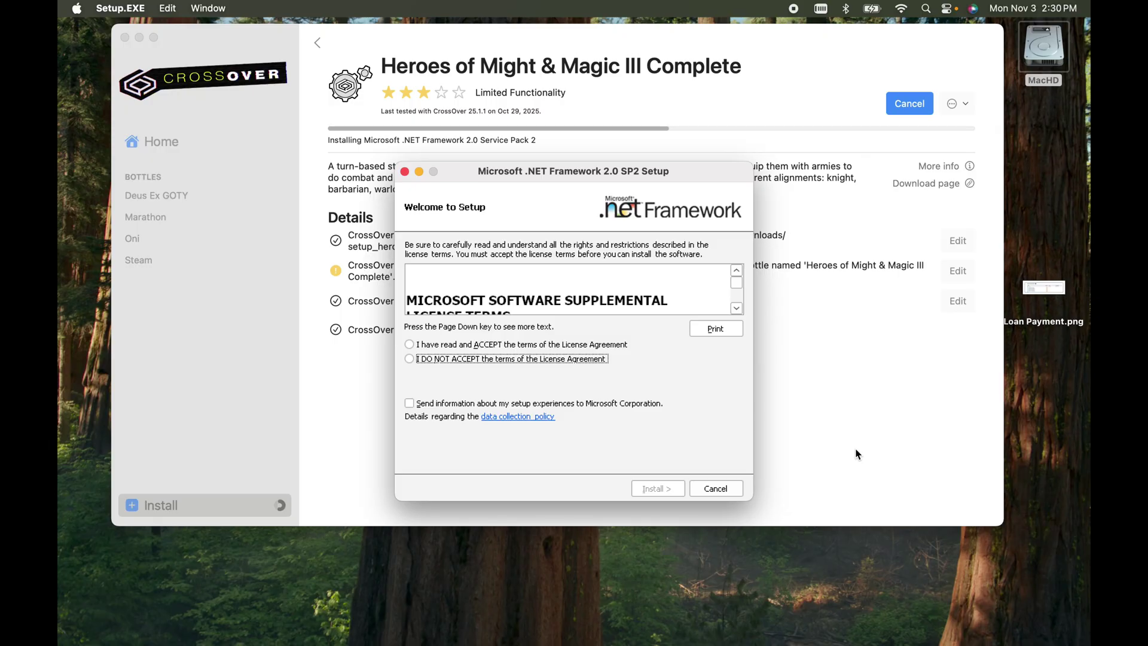
- Accept the .NET Framework 2.0 SP2 licence terms and install it
click(411, 344)
click(666, 487)
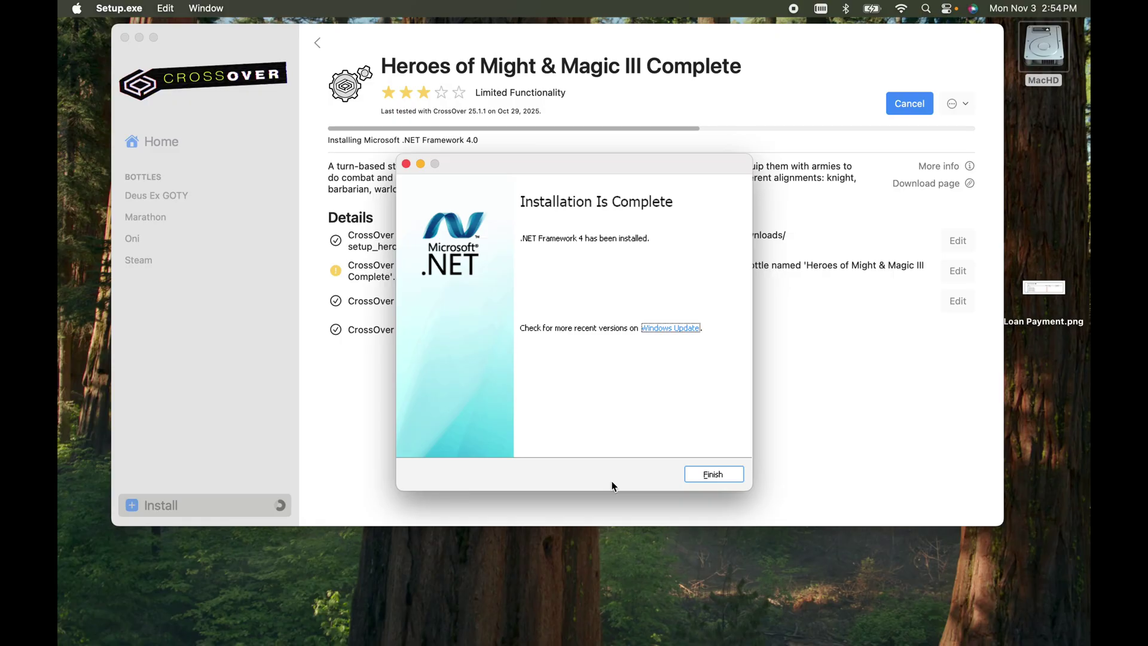
- Finish .NET 4 setup, then accept and install .NET Framework 4.6.2 despite its warnings
click(712, 476)
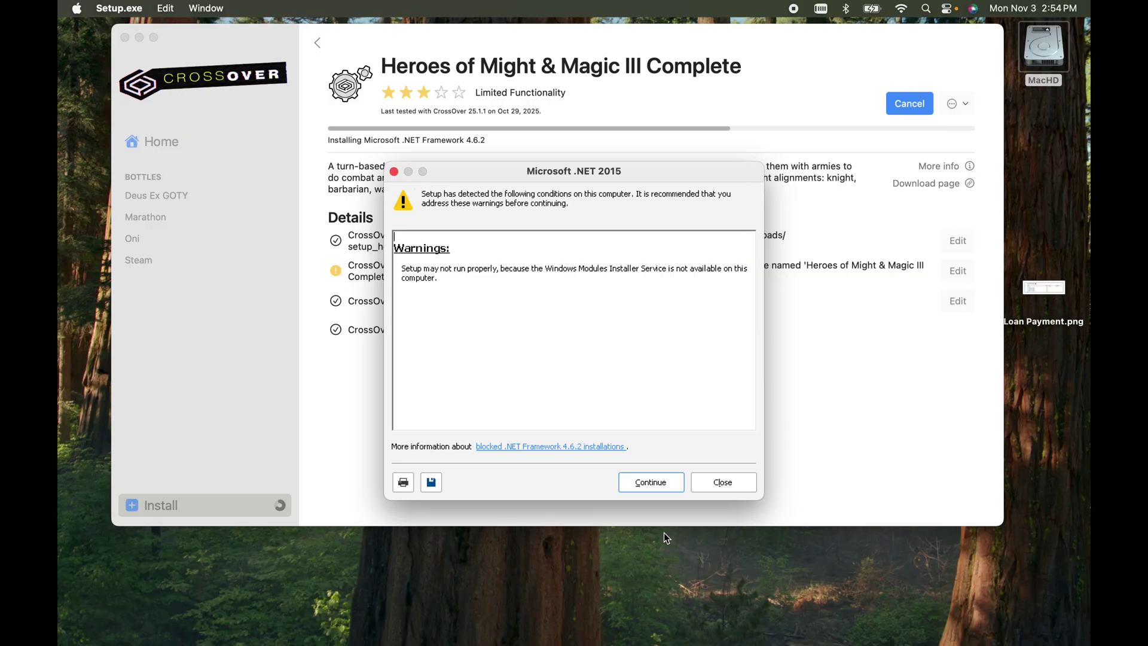
click(661, 482)
click(431, 405)
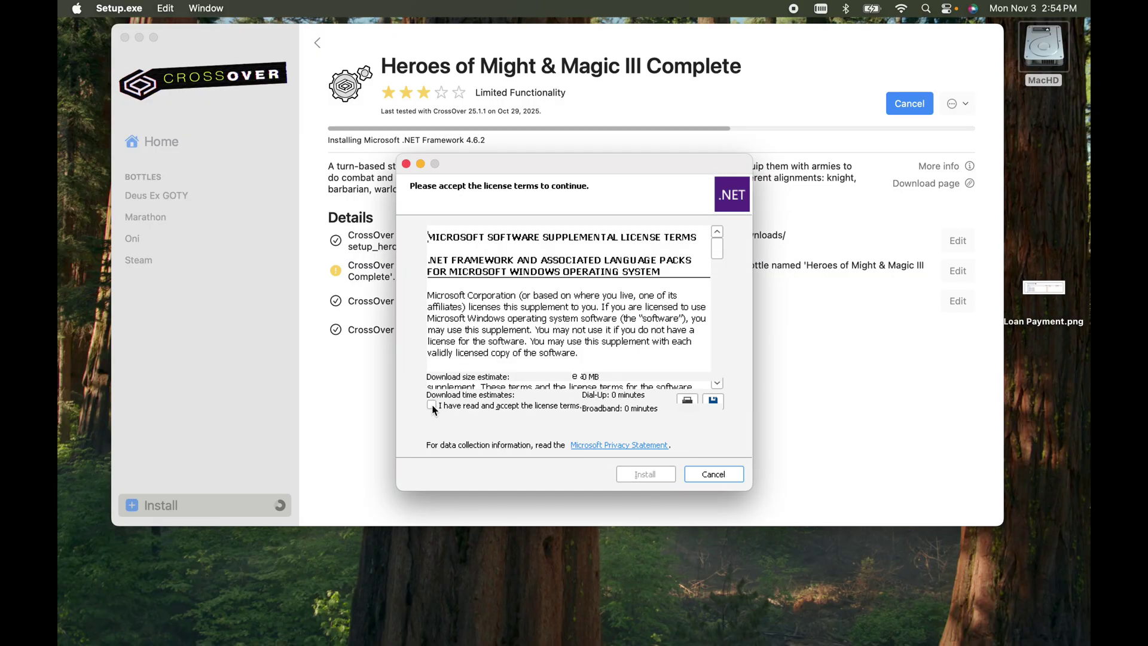
click(643, 474)
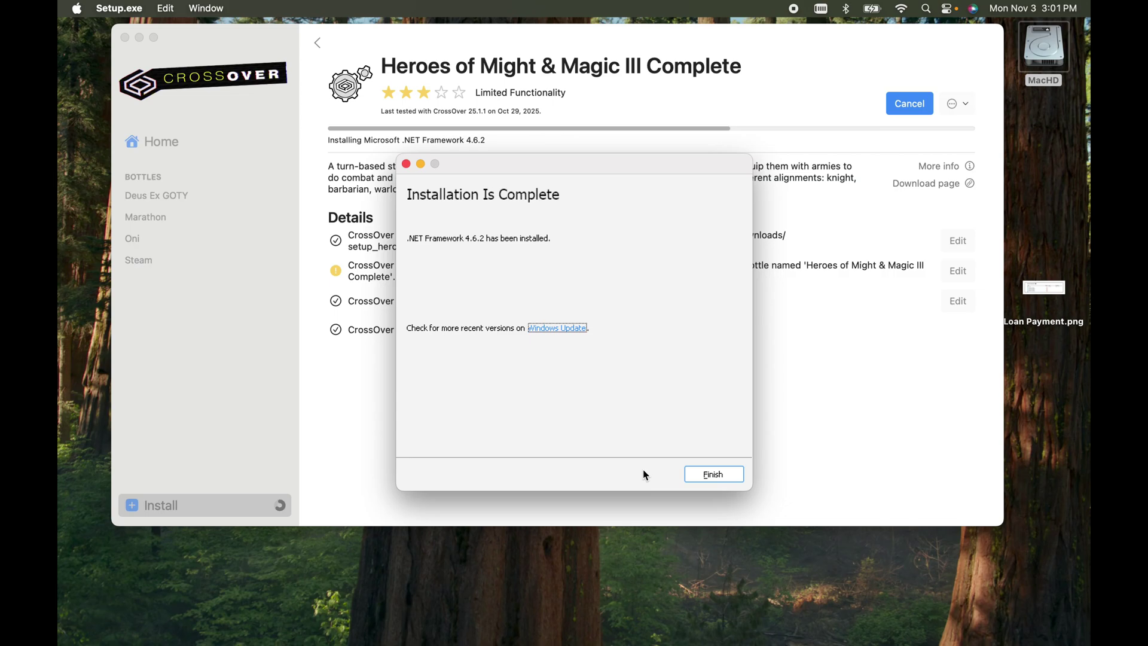
click(699, 473)
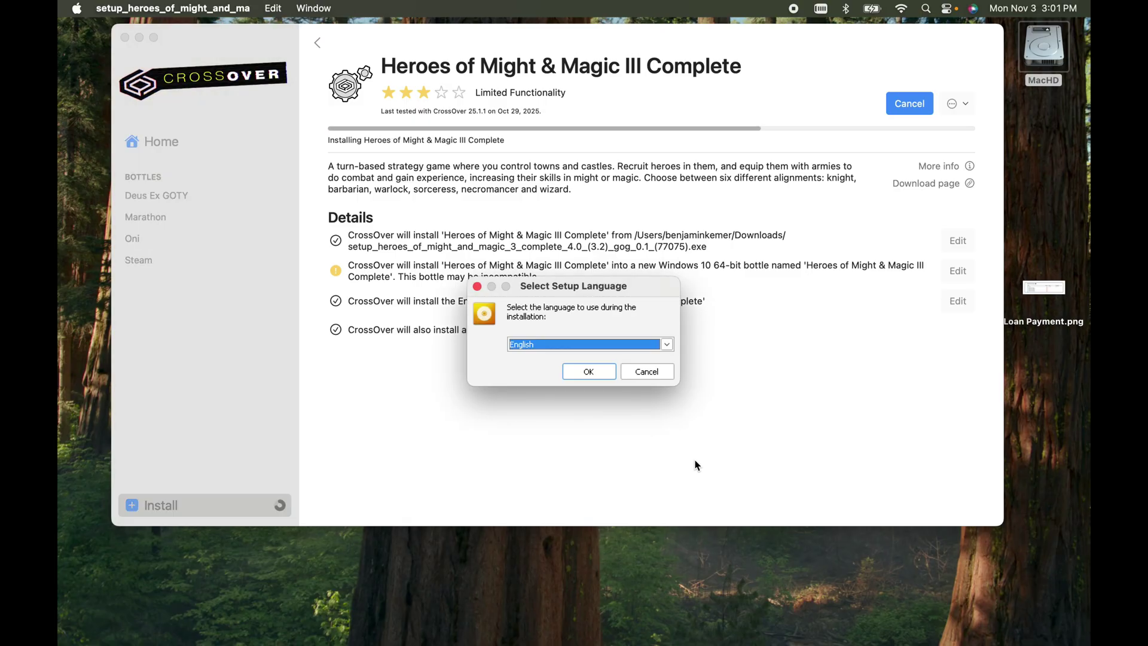
- Install Heroes III Complete in English through the GOG setup and exit when done
click(590, 367)
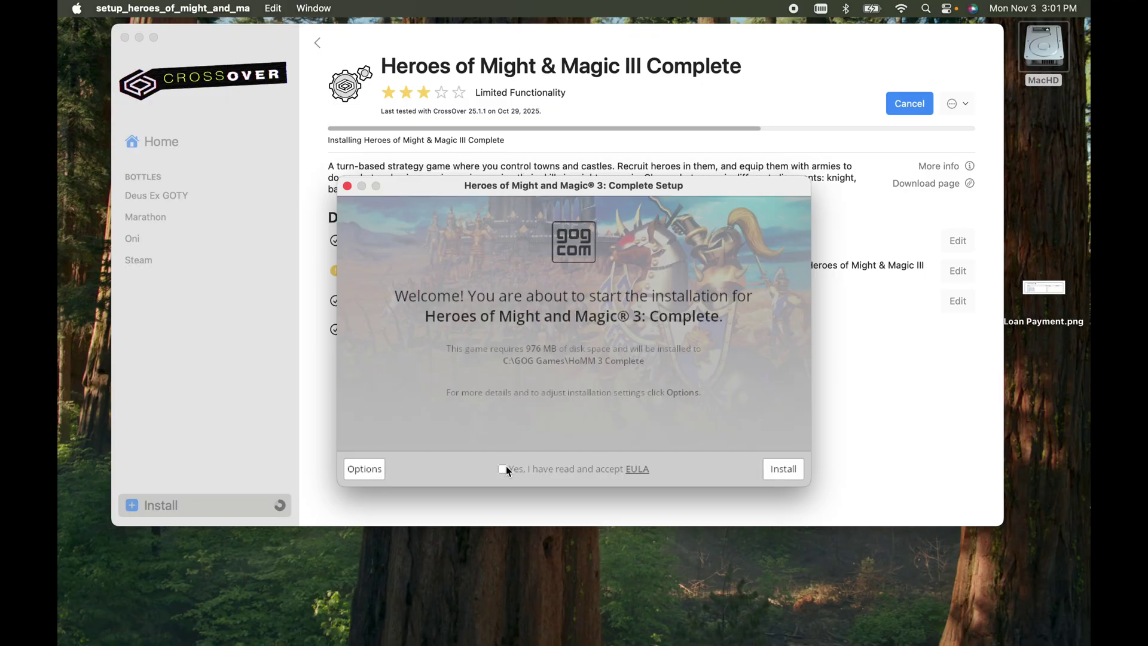
click(781, 469)
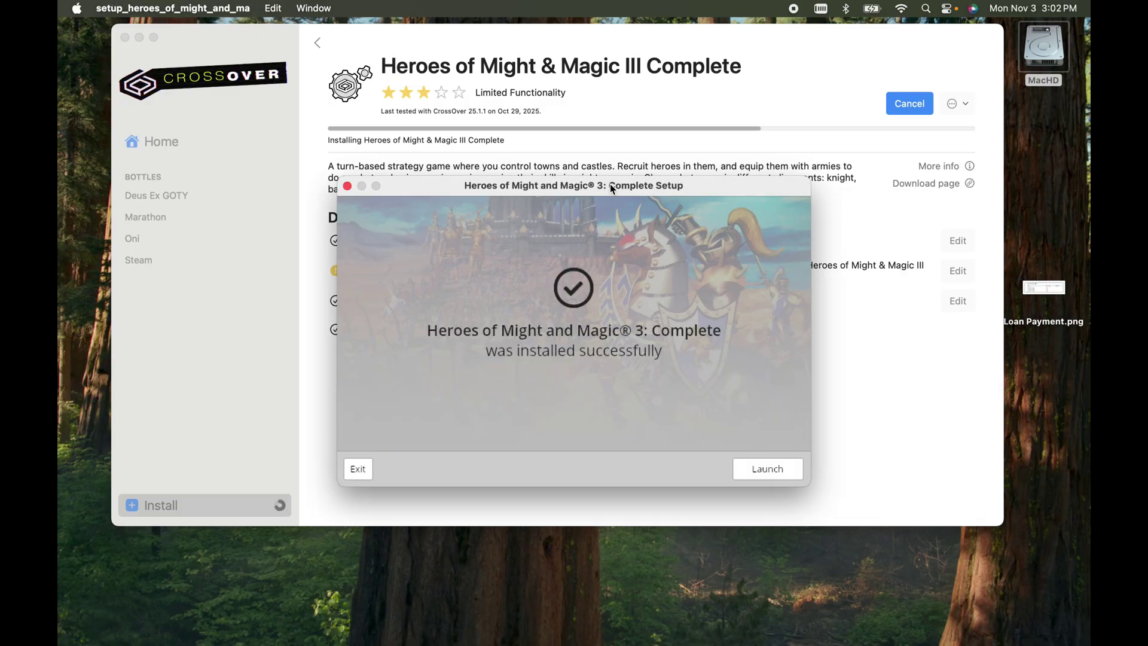
click(358, 469)
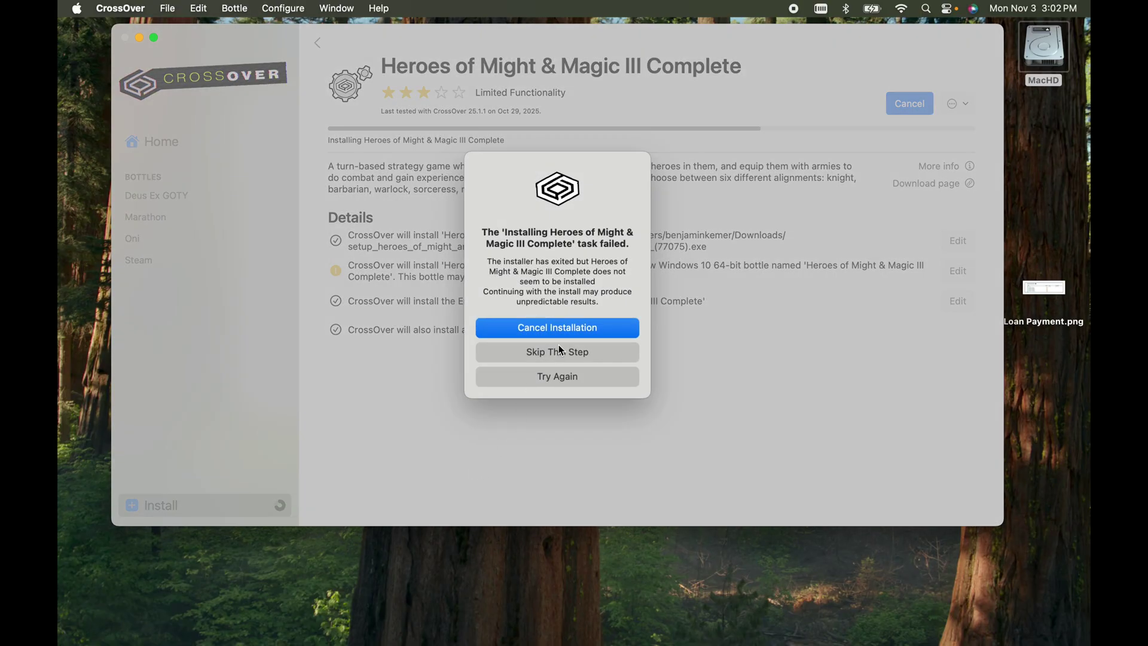
- Skip the failed step and go to the Install a Windows Application page
click(560, 353)
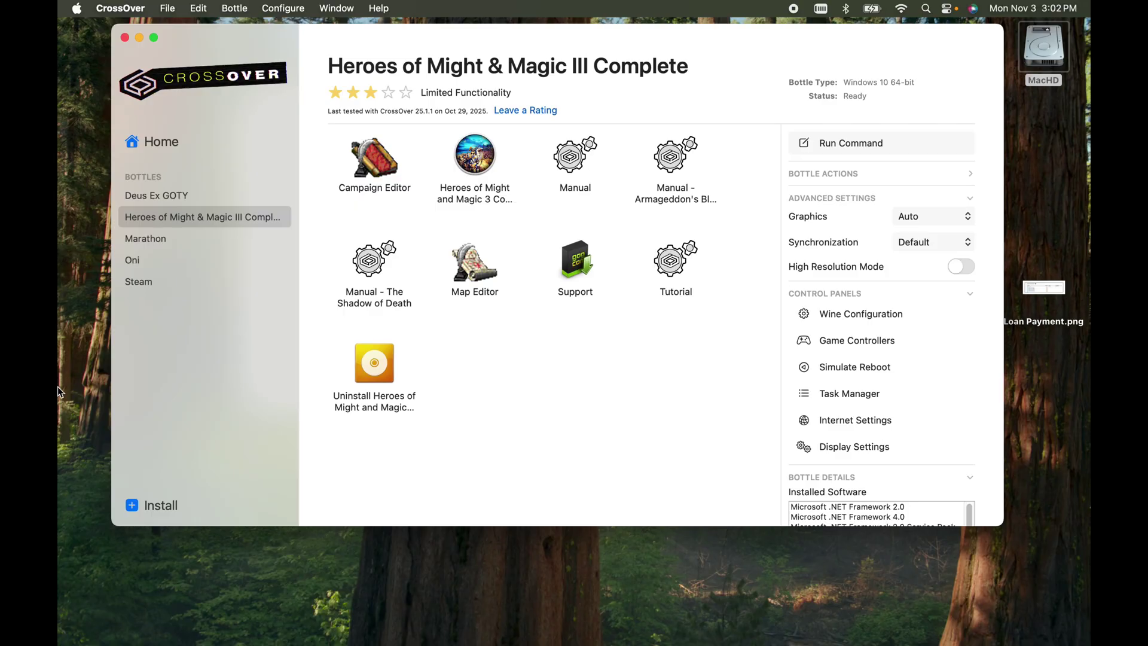
click(162, 506)
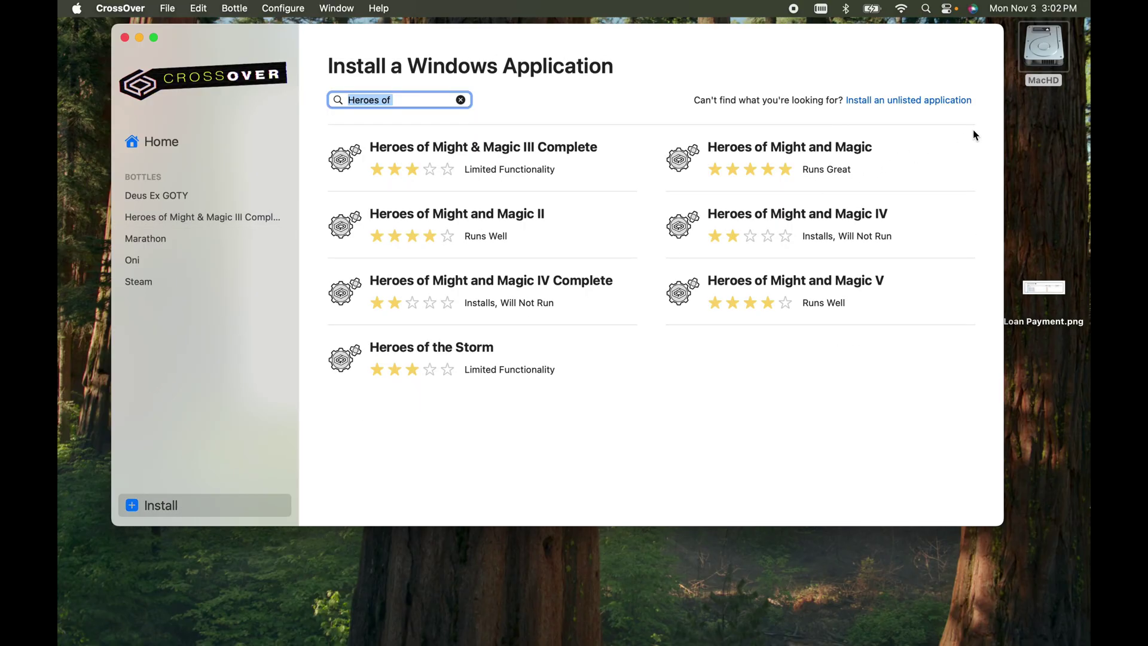
- Set HoMM3_HD_Latest_setup.exe as the installer for an unlisted application
click(936, 99)
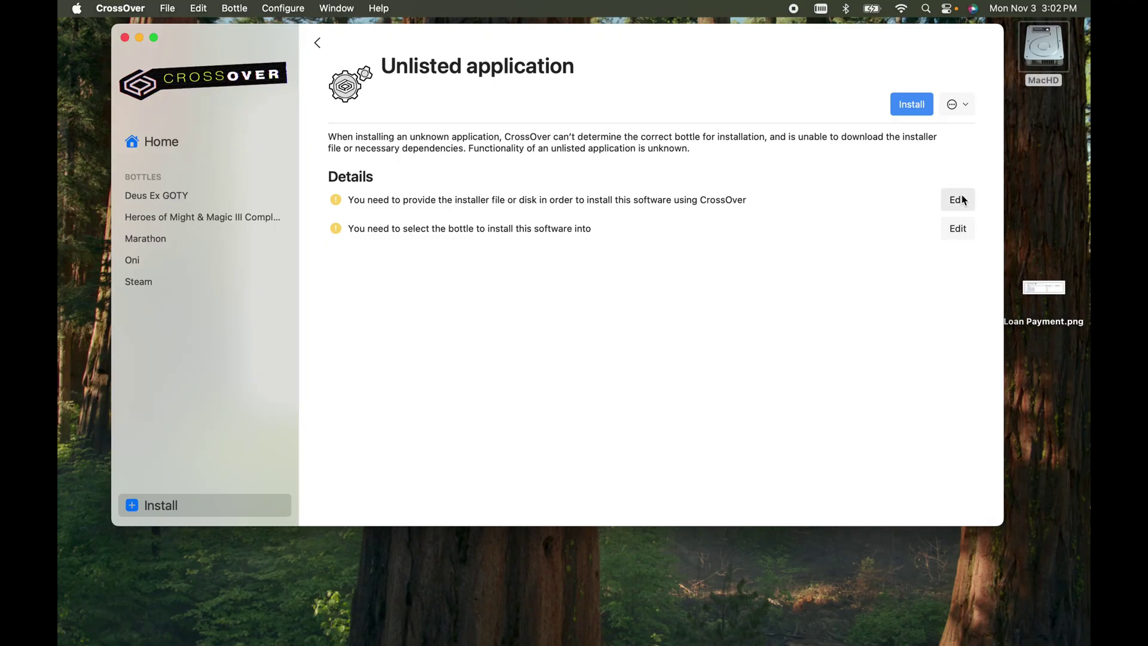
click(943, 201)
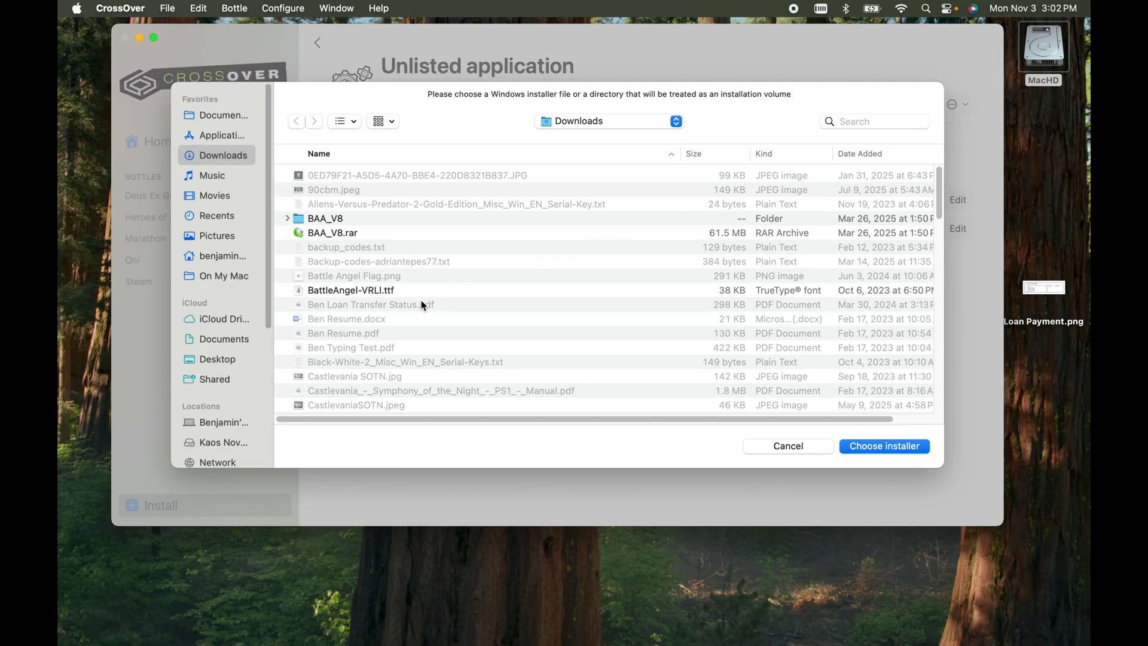
scroll(422, 302, down, 5)
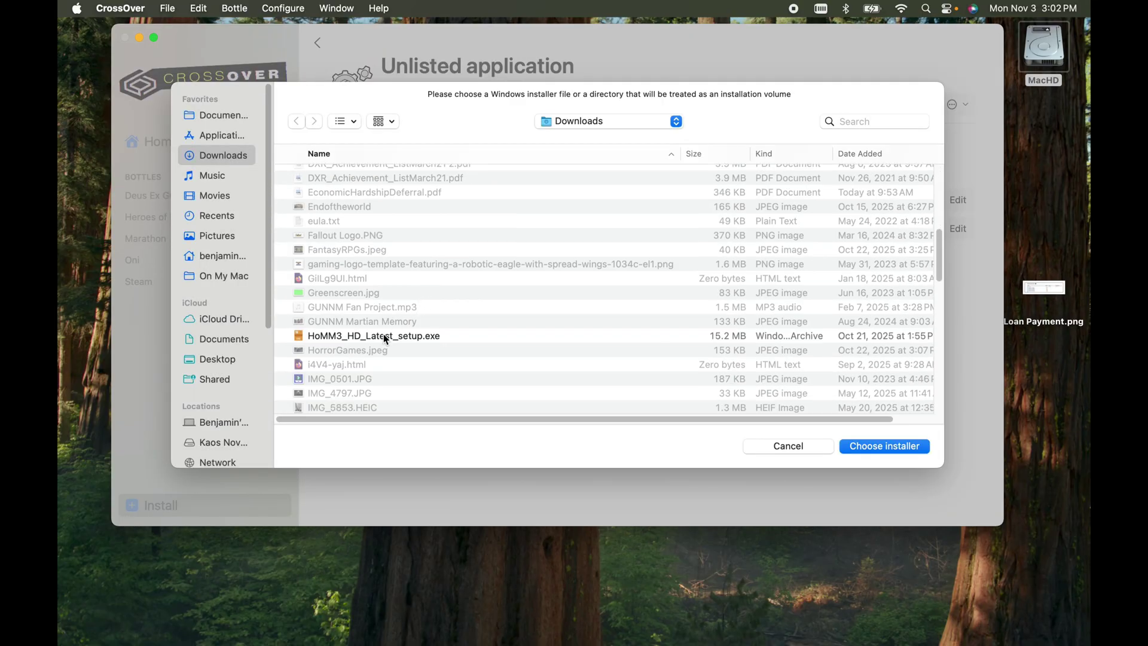
click(374, 336)
click(897, 454)
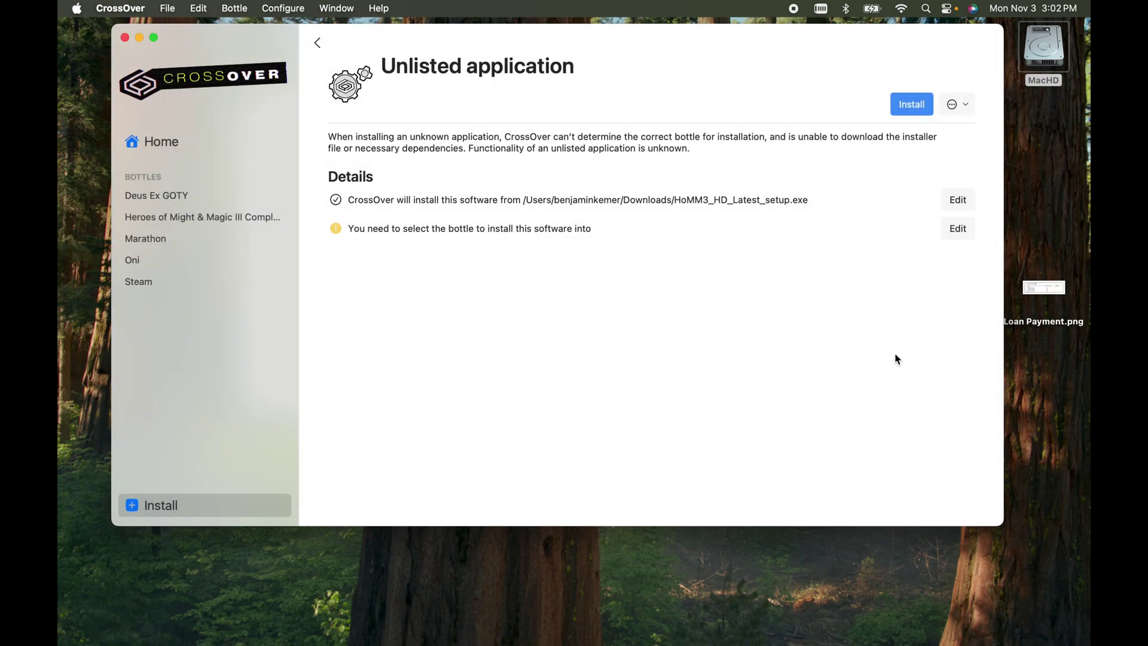
- Target the Heroes of Might & Magic III Complete bottle and start installing
click(961, 229)
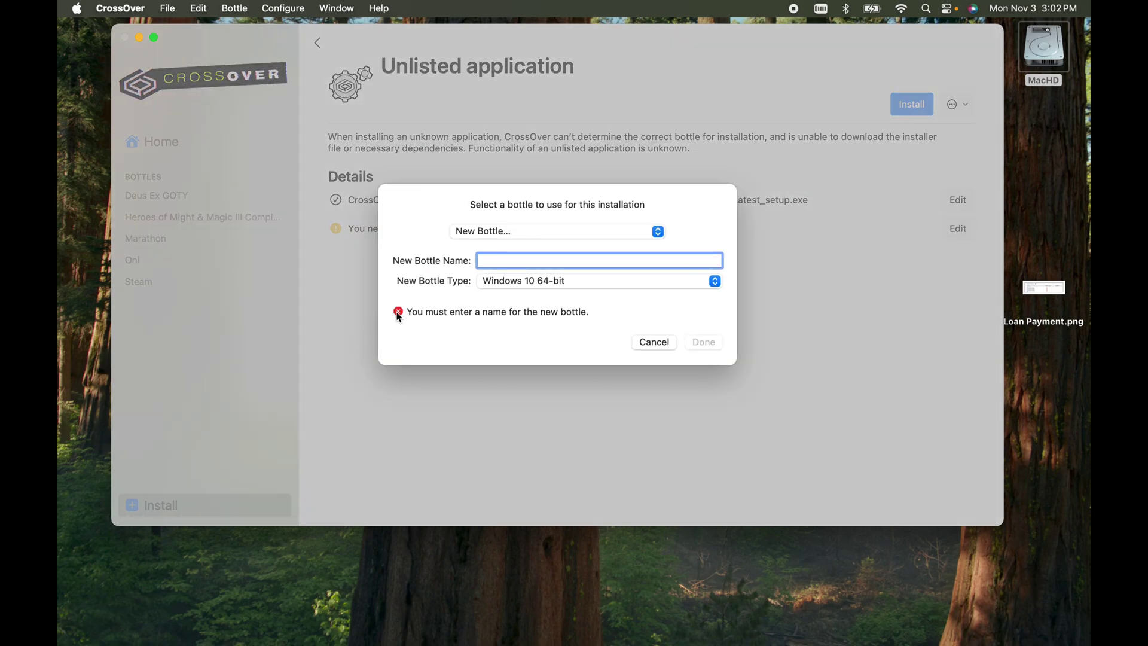
click(518, 240)
click(524, 278)
click(704, 318)
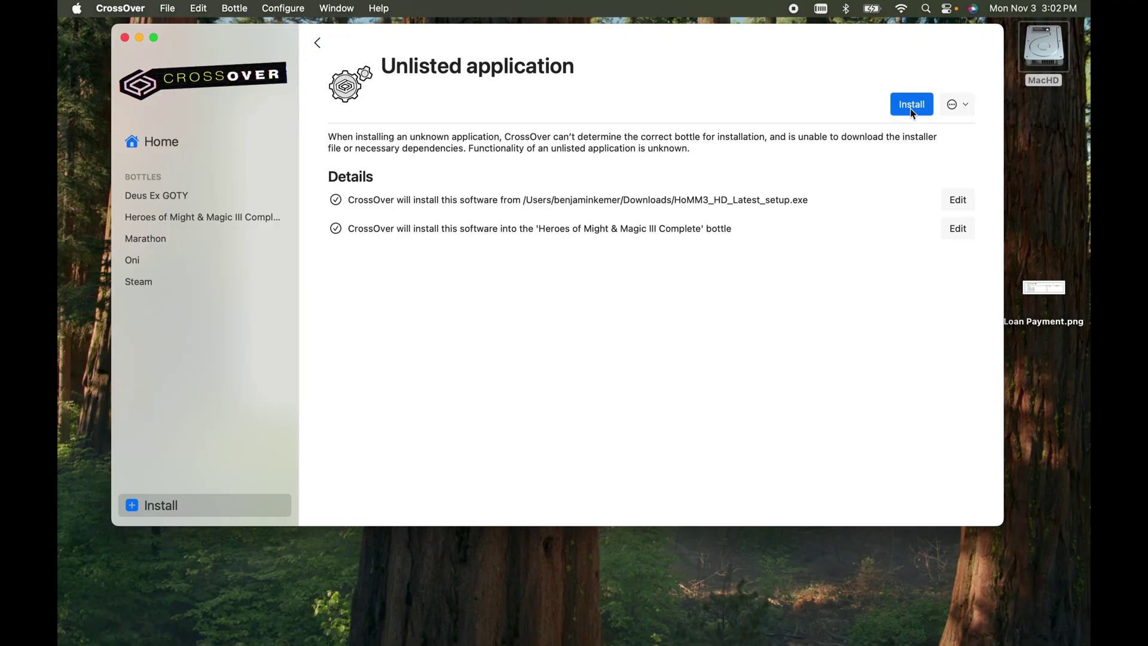
click(910, 111)
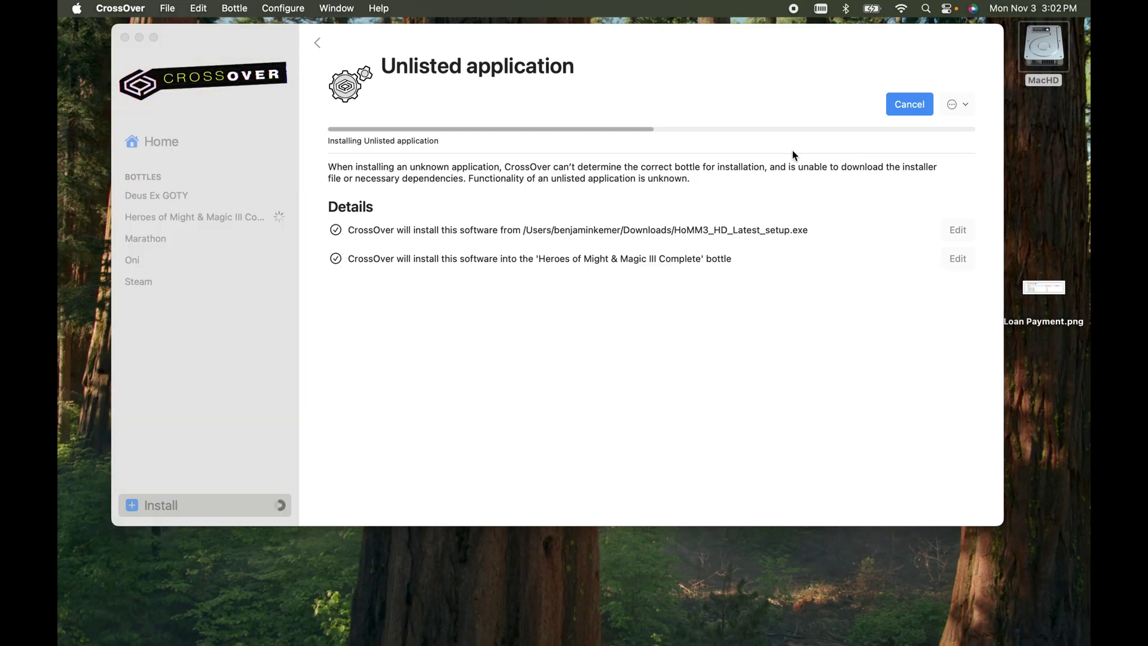
- Set the HD+ install folder to C:\GOG Games\HoMM 3 Complete after the missing-files warning
click(599, 376)
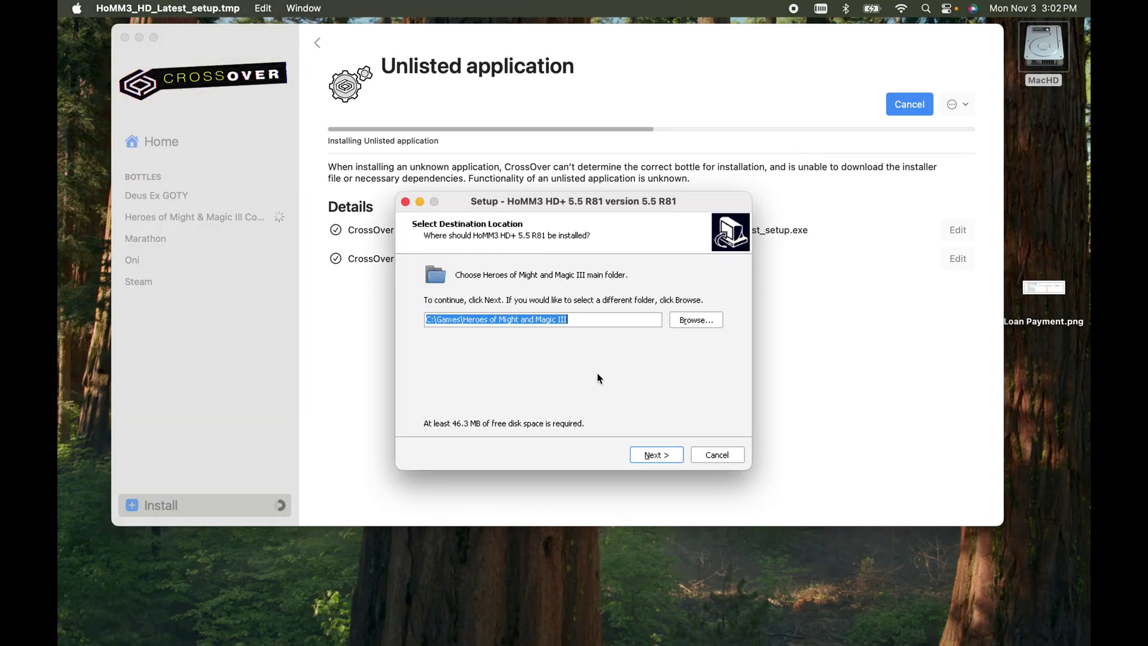
click(658, 454)
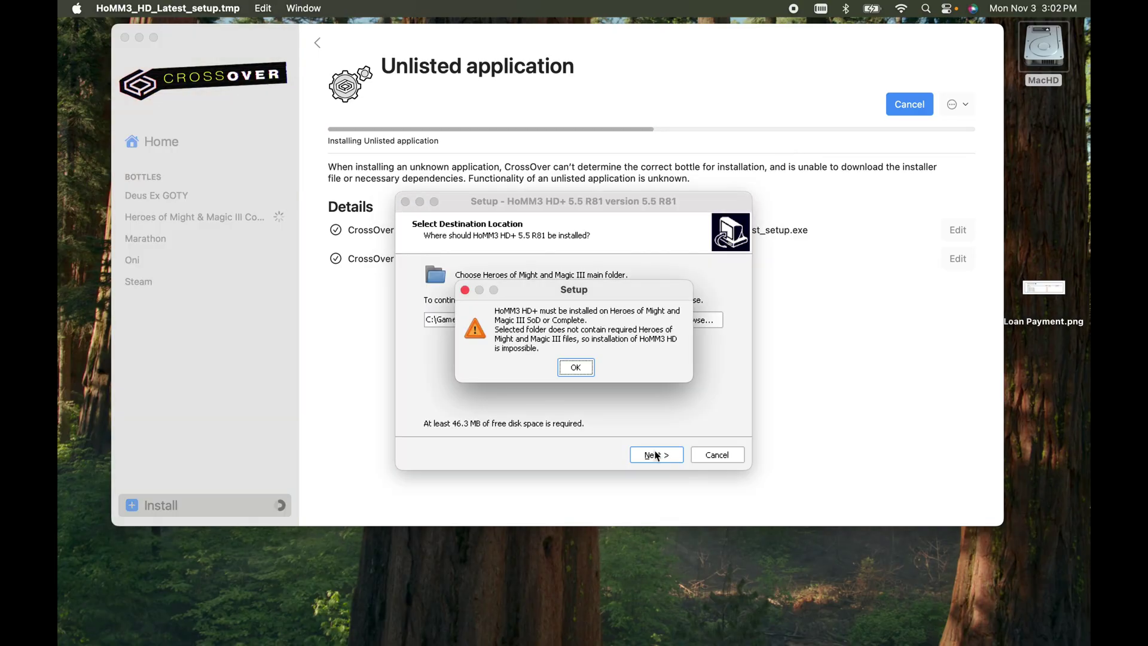
click(576, 368)
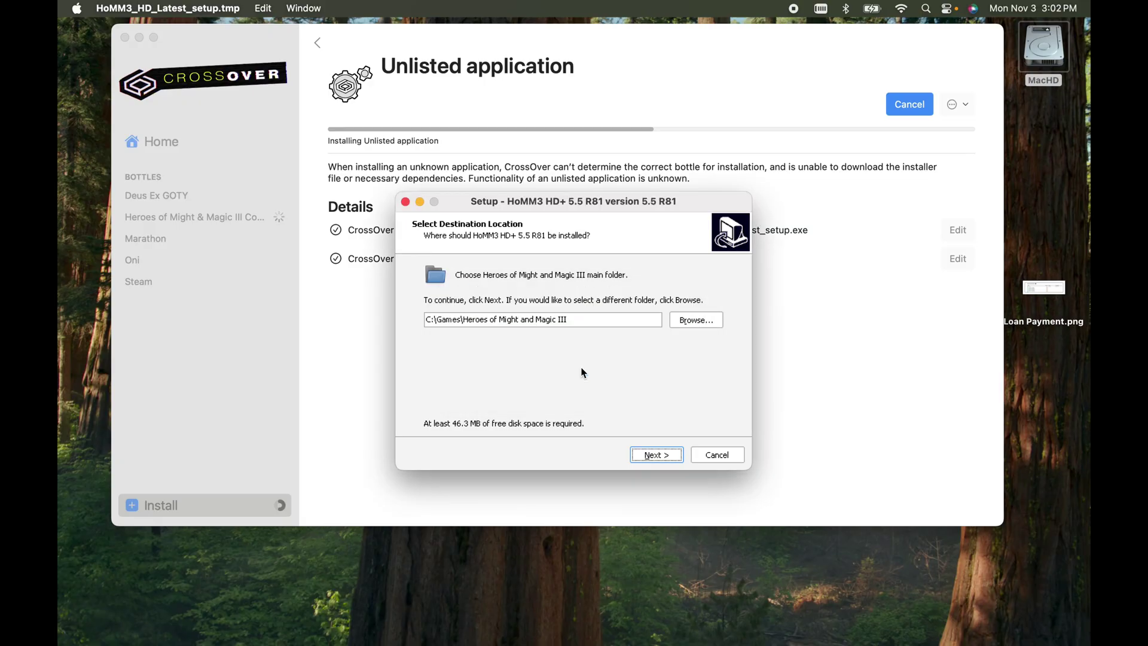
click(710, 322)
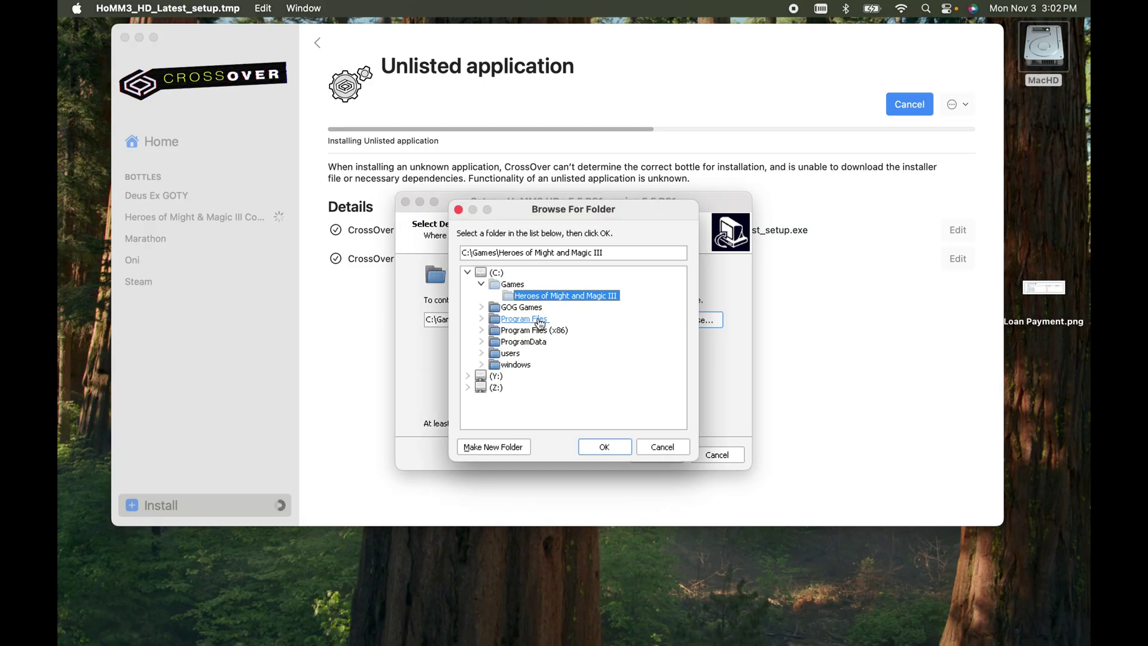
click(518, 307)
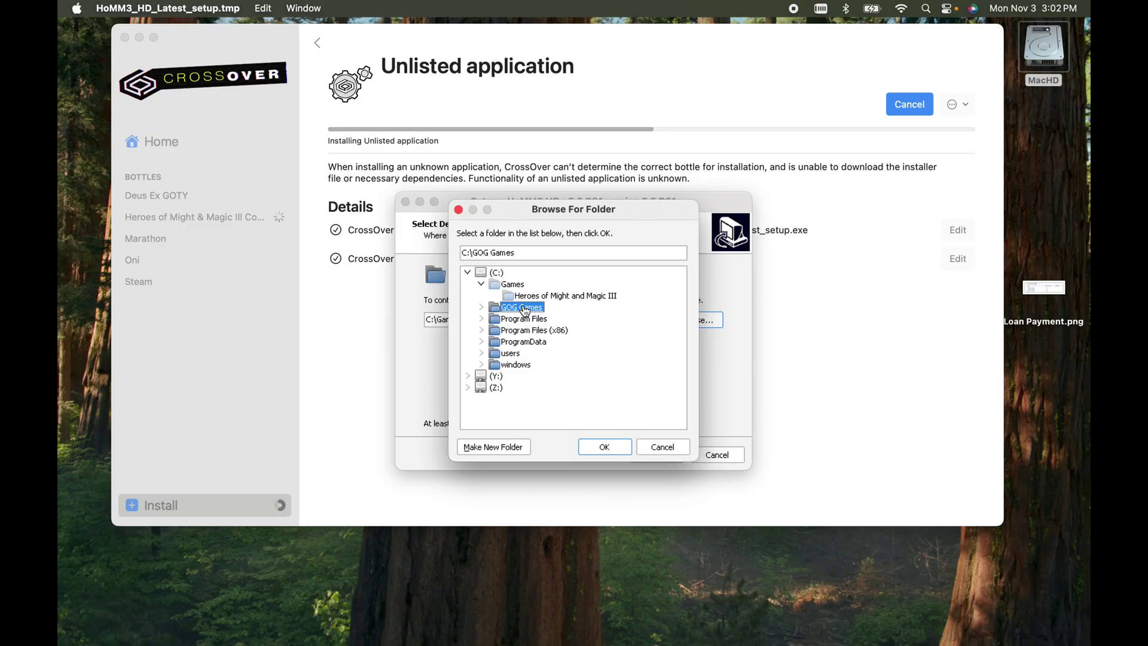
double_click(525, 309)
click(547, 319)
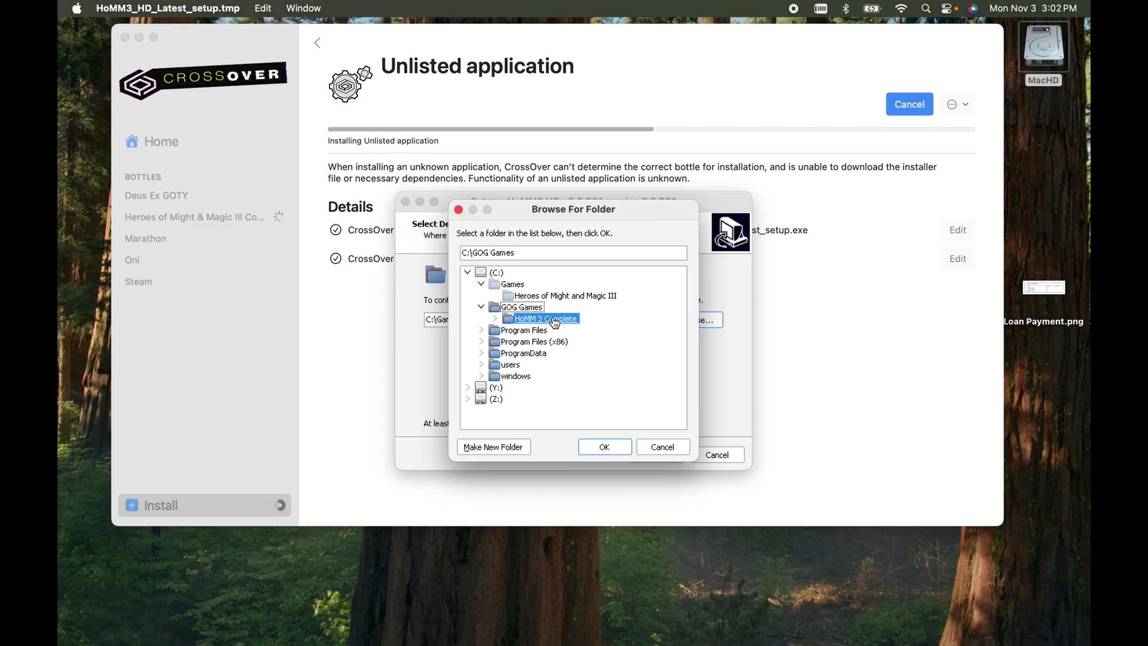
click(609, 451)
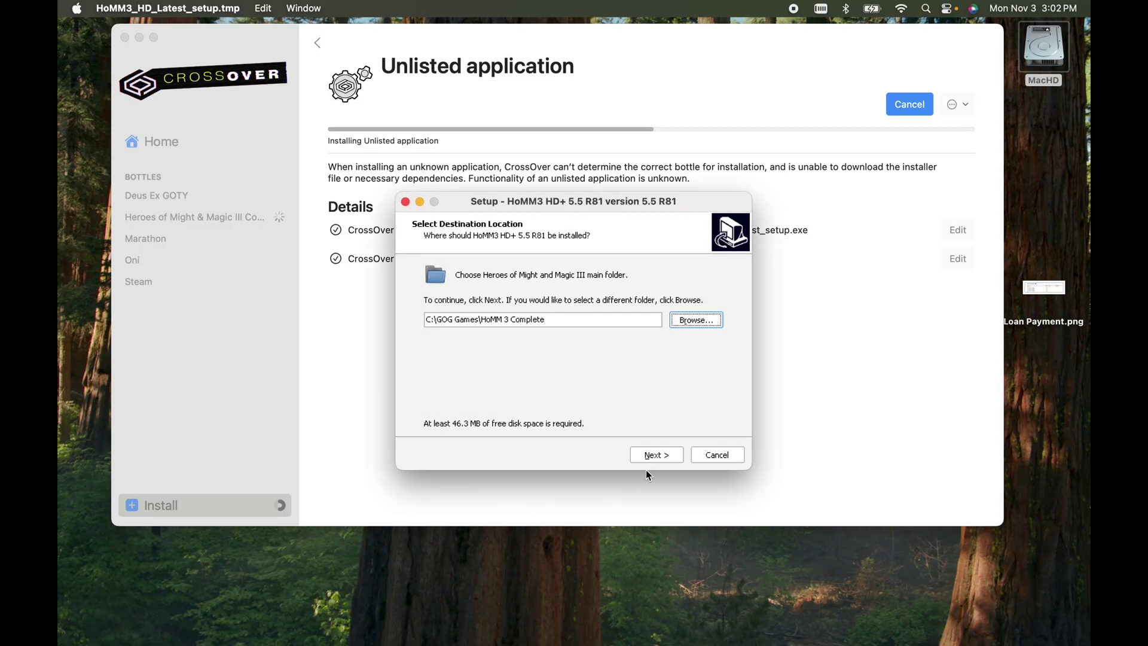
- Complete the HoMM3 HD+ setup wizard without a desktop shortcut and launch it
click(660, 456)
click(660, 456)
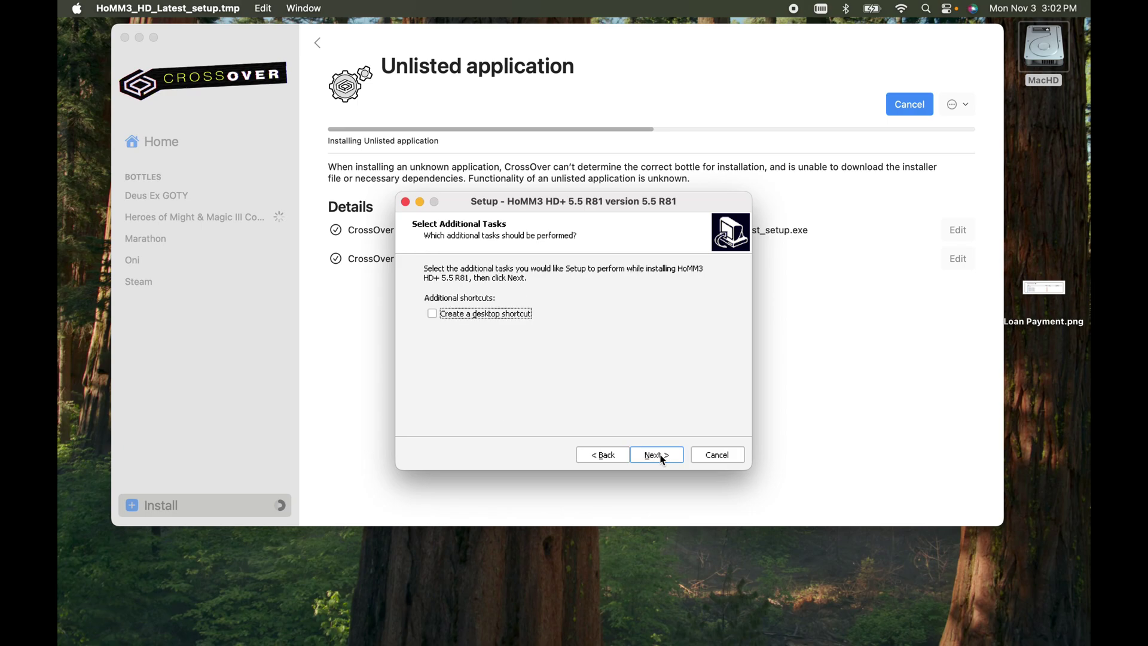
click(660, 456)
click(661, 456)
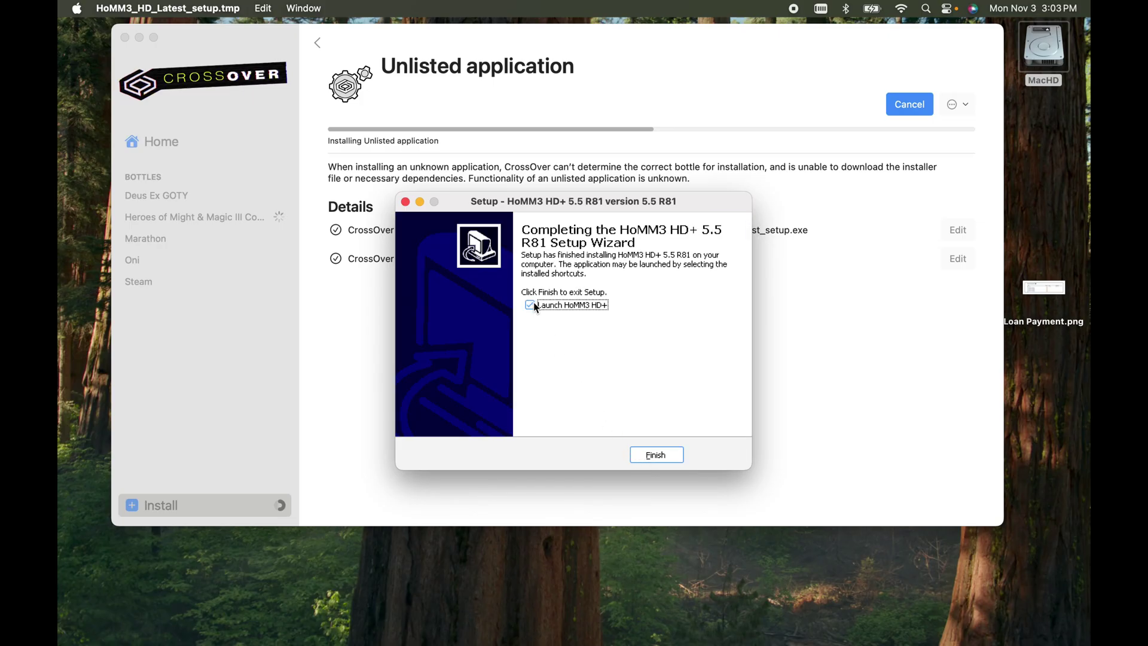
click(662, 453)
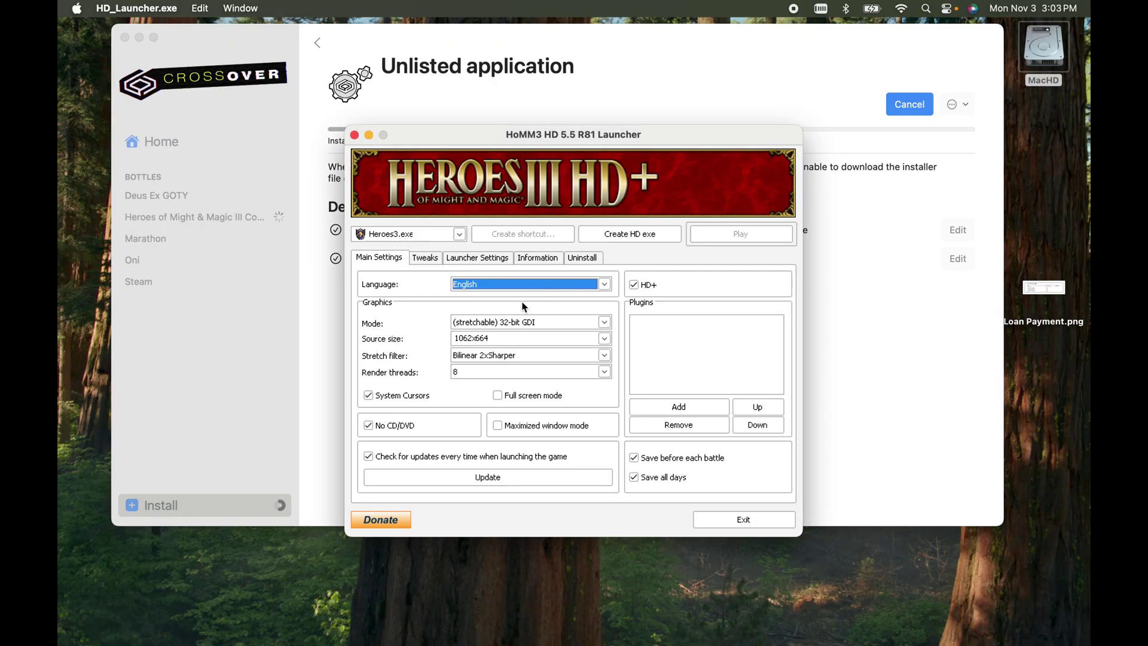
- Create an HD executable from Heroes3.exe in the HD Launcher
click(416, 235)
click(395, 247)
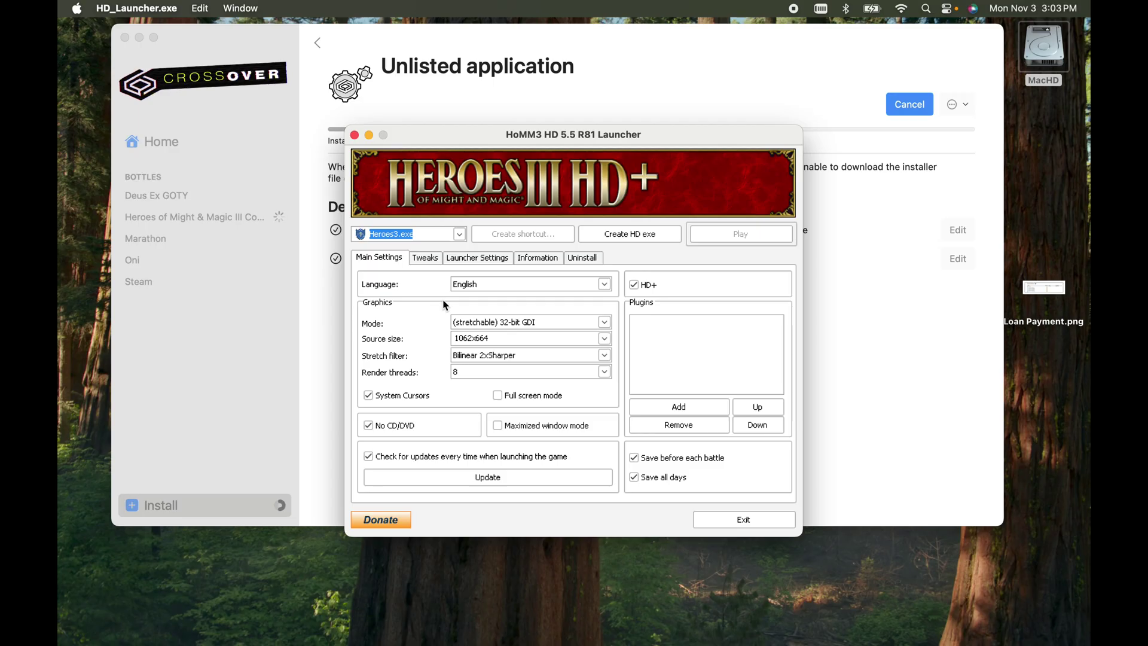
click(612, 232)
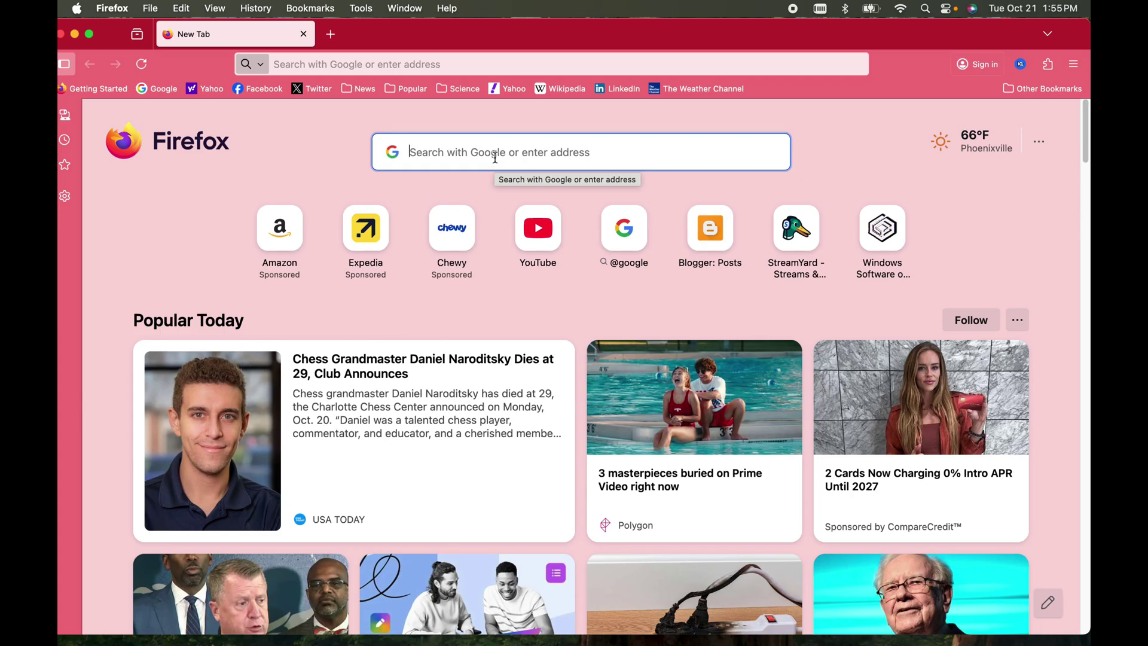
- Search the web for "heroes of might and magic 3 hd launcher"
click(564, 151)
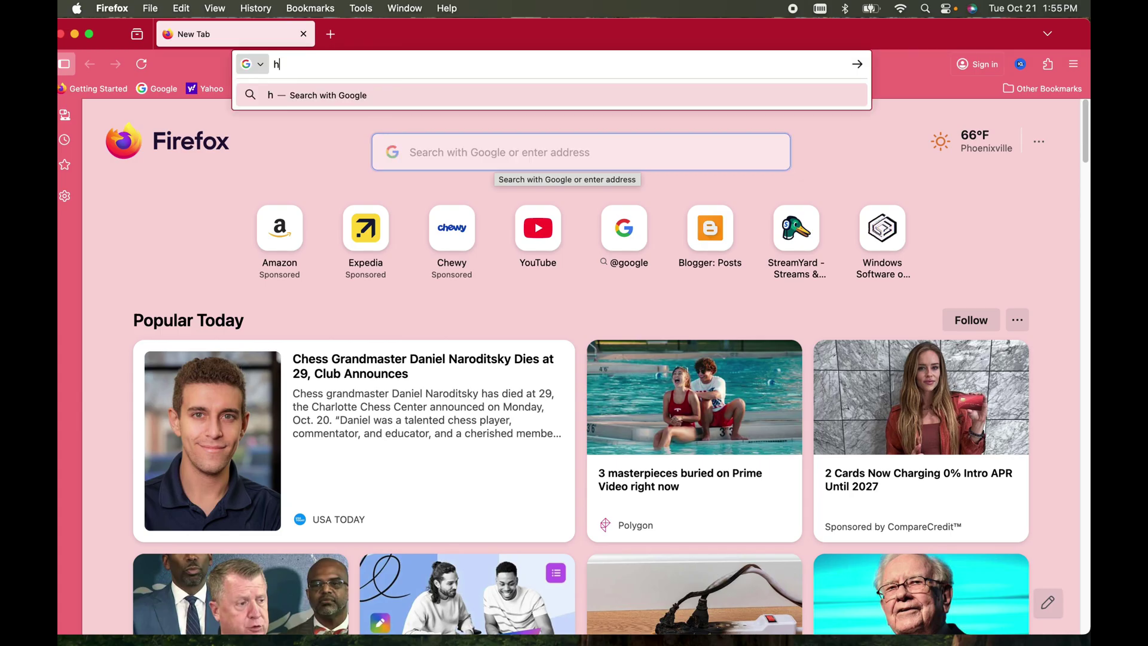
text(heroes)
click(467, 122)
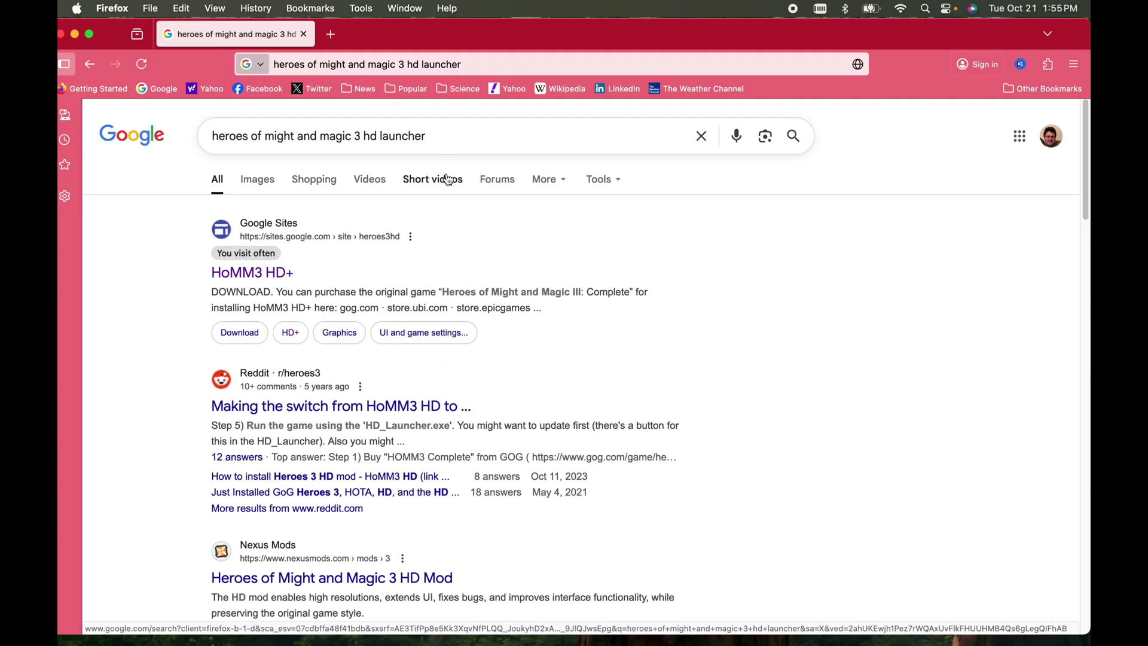
- Open the HoMM3 HD+ site's Download page and download the latest 15.4 MB installer
click(279, 282)
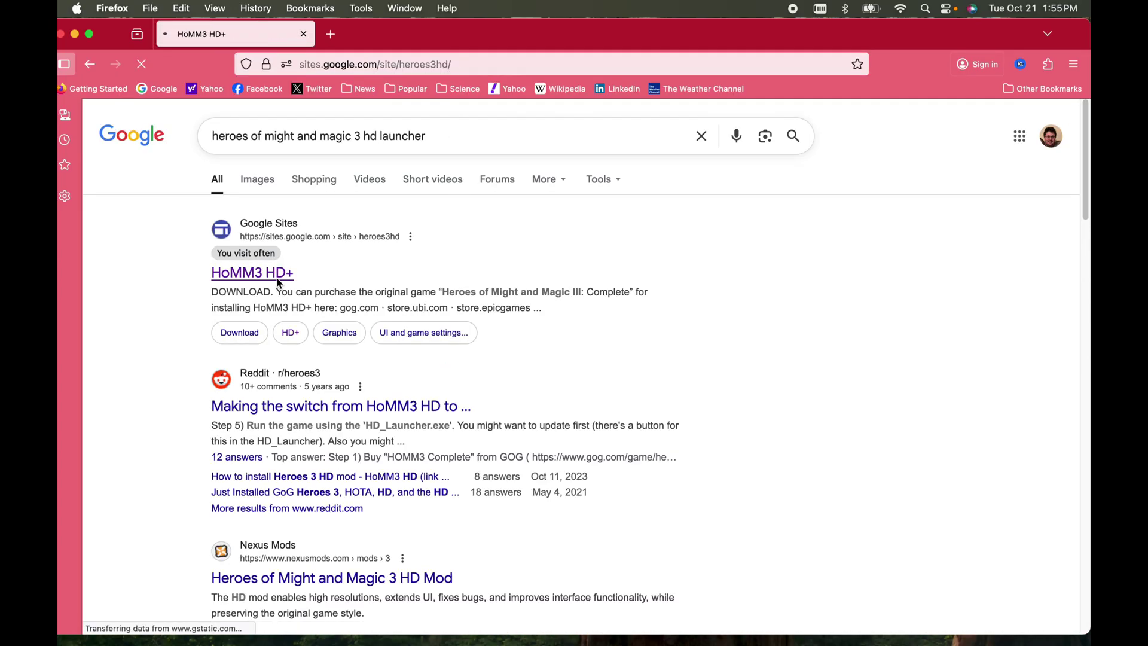
scroll(640, 325, down, 3)
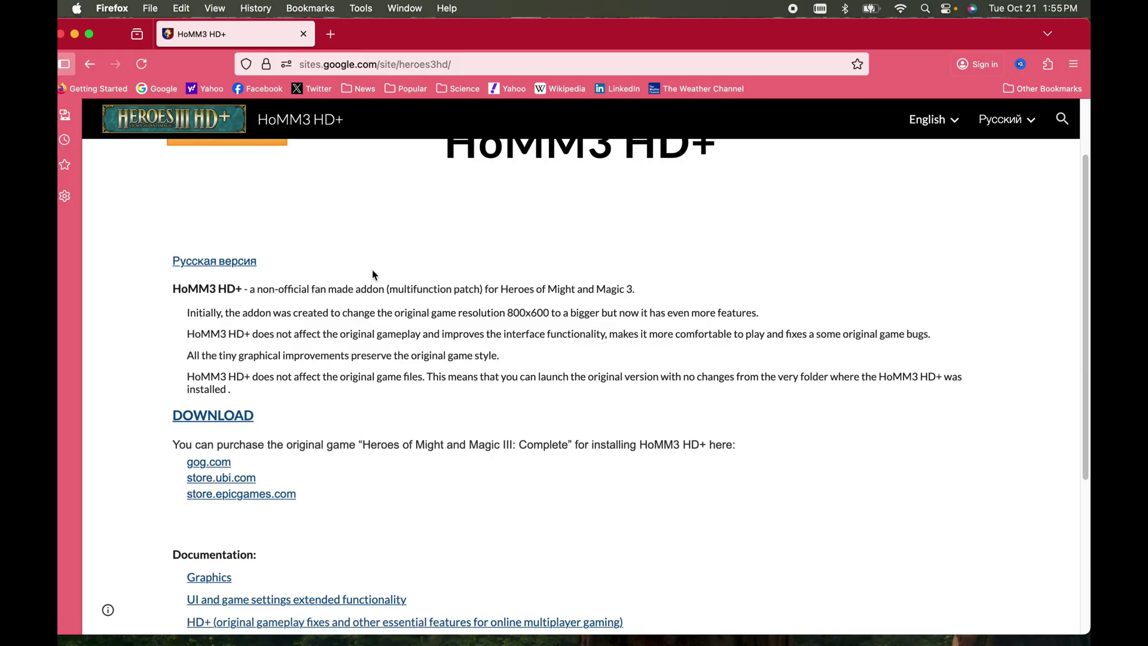
scroll(371, 271, down, 3)
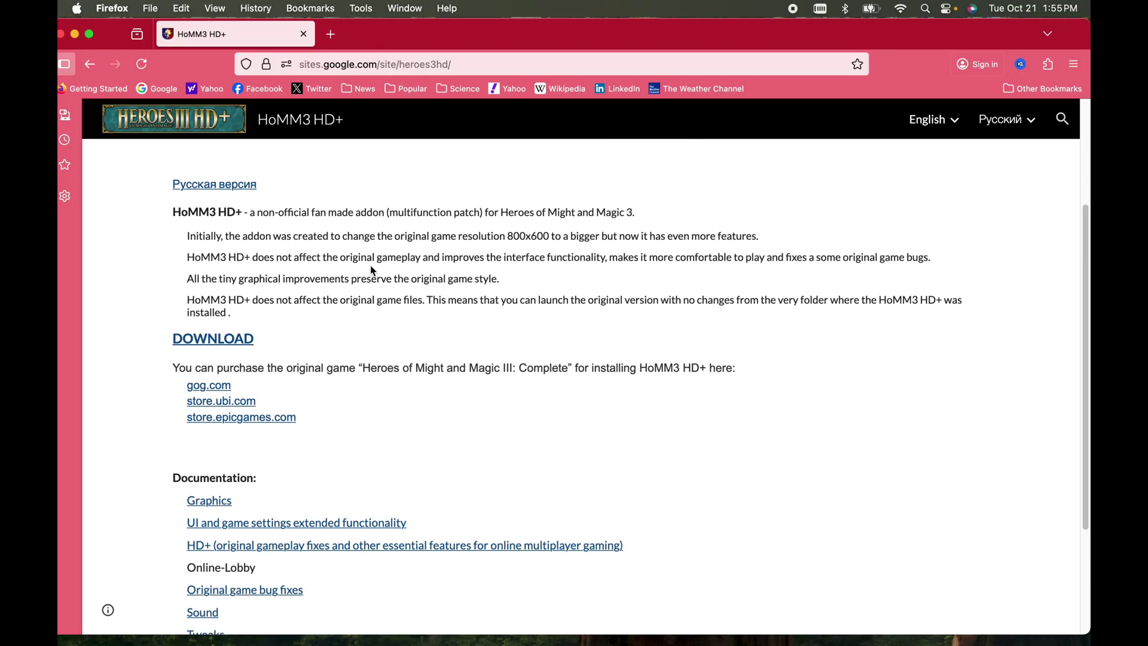
click(245, 350)
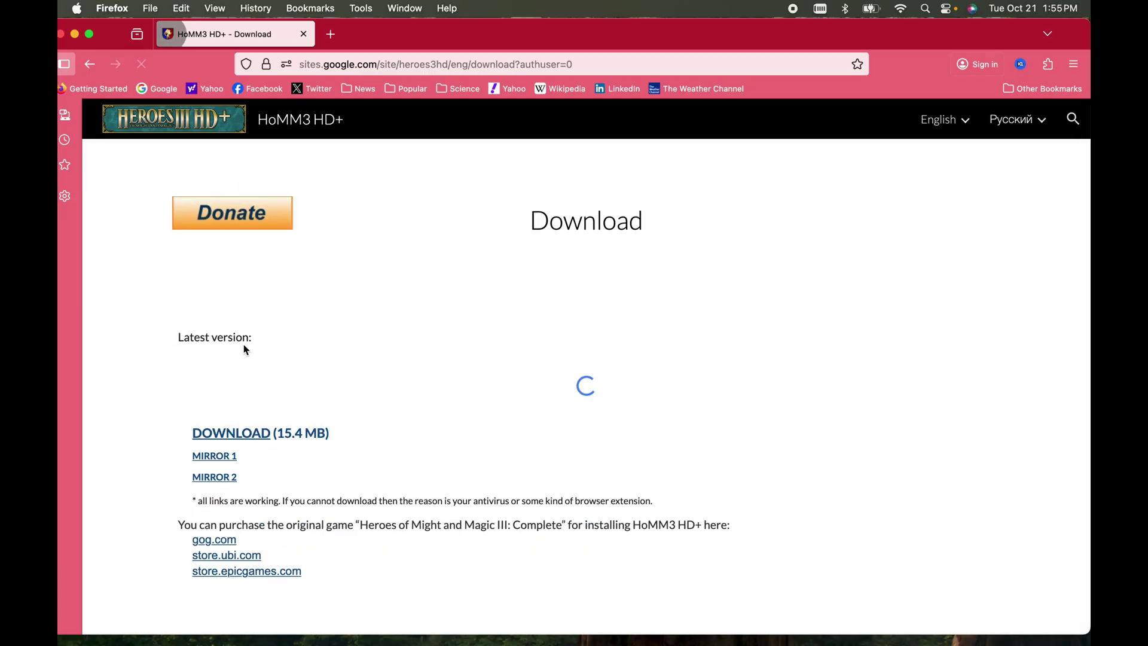
click(254, 434)
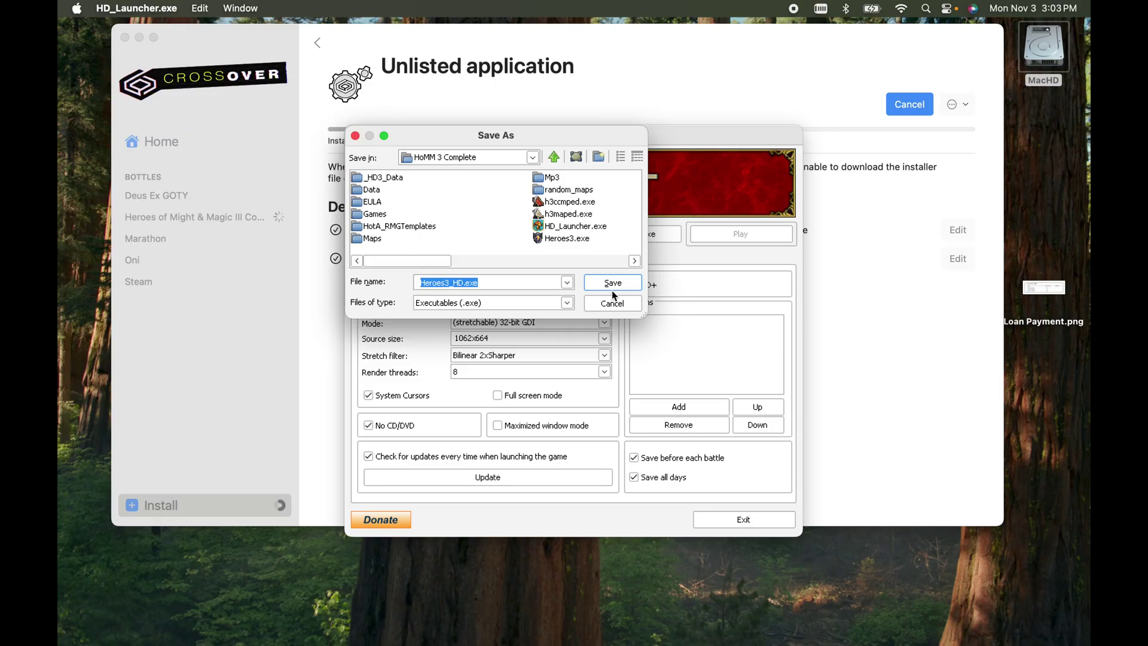
- Save Heroes3_HD.exe, enable full screen with 1440x900 source size, and launch the game
click(614, 282)
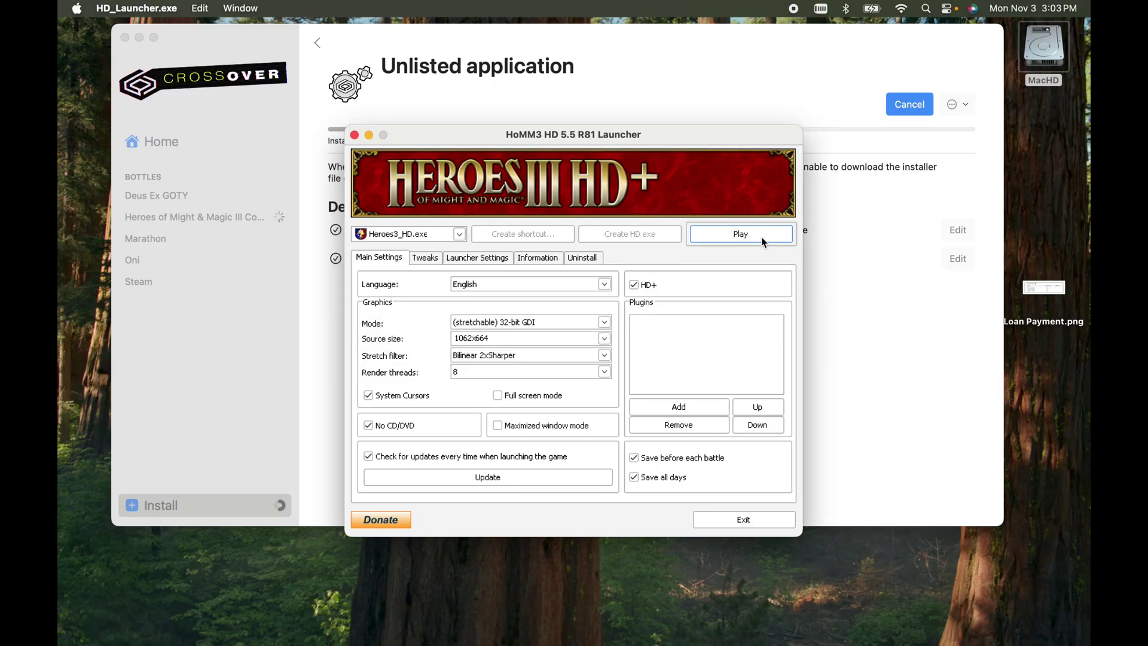
click(498, 395)
click(609, 338)
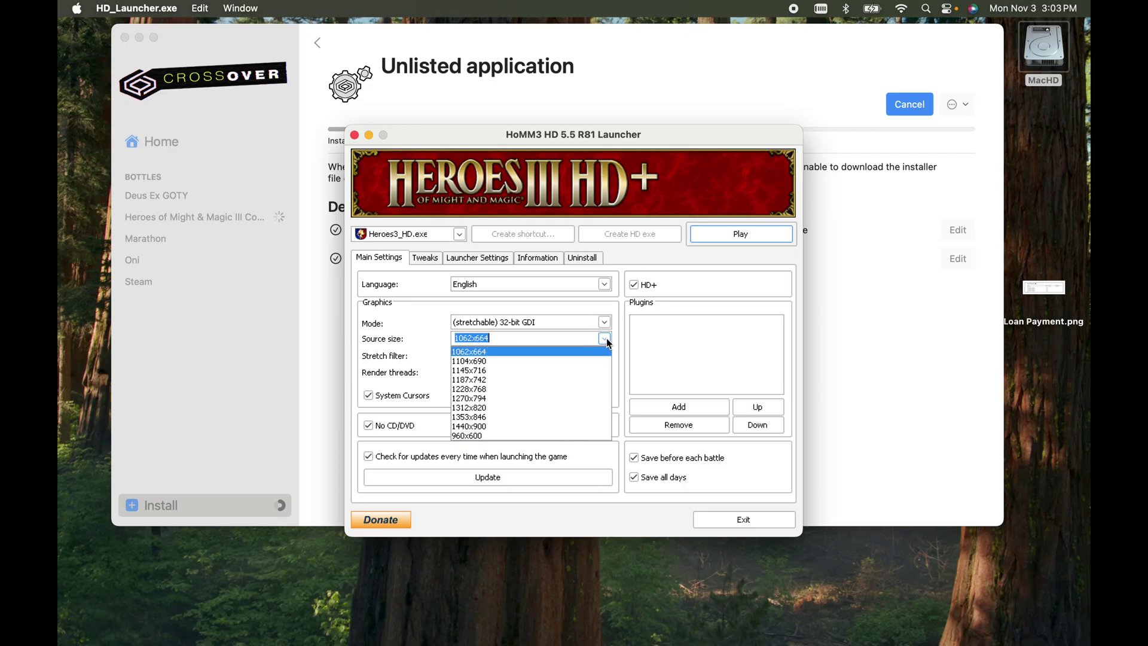
click(517, 425)
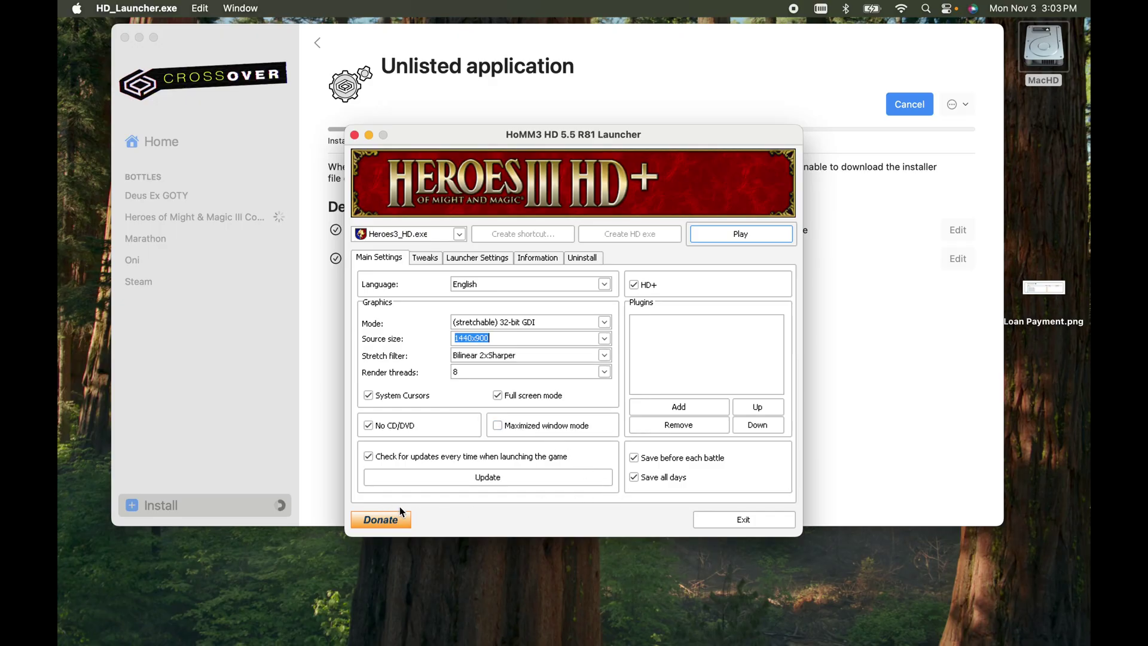
click(749, 235)
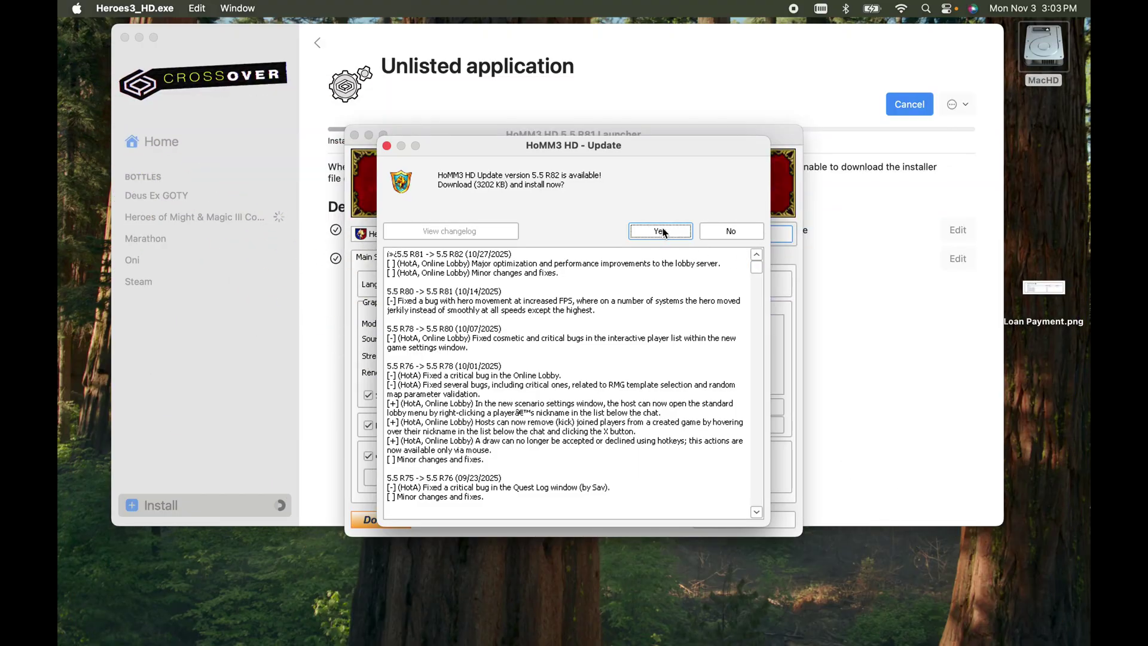
- Decline the 5.5 R82 update so Heroes III launches in HD to its main menu
click(726, 232)
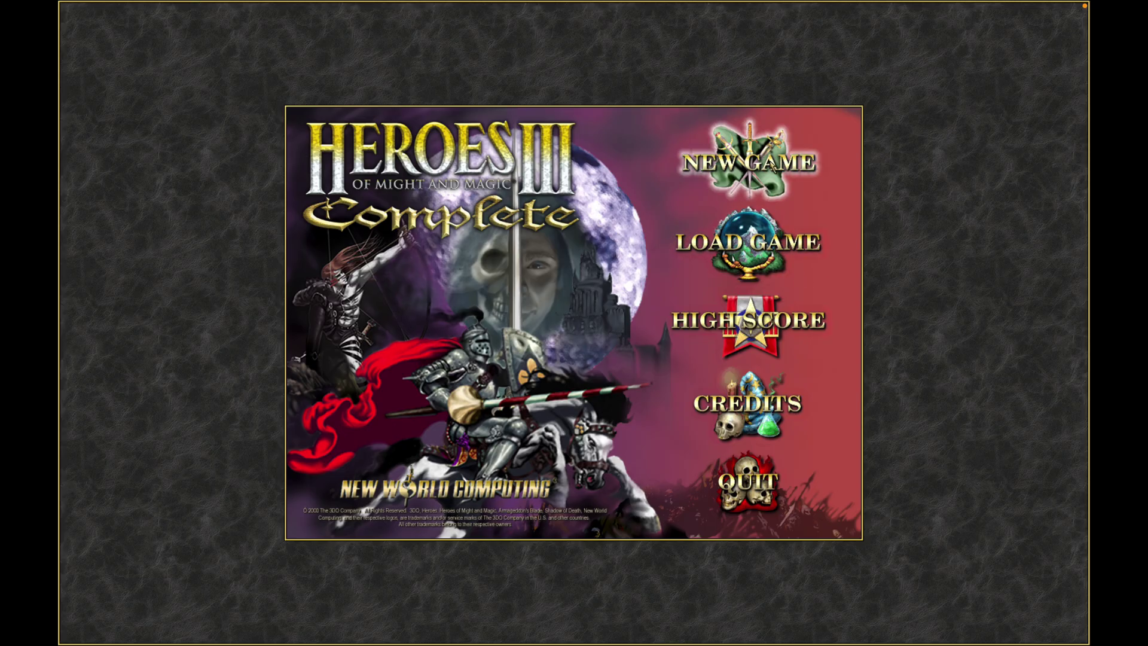
- Start a new campaign game and select the Elixir of Life campaign
click(773, 163)
click(770, 332)
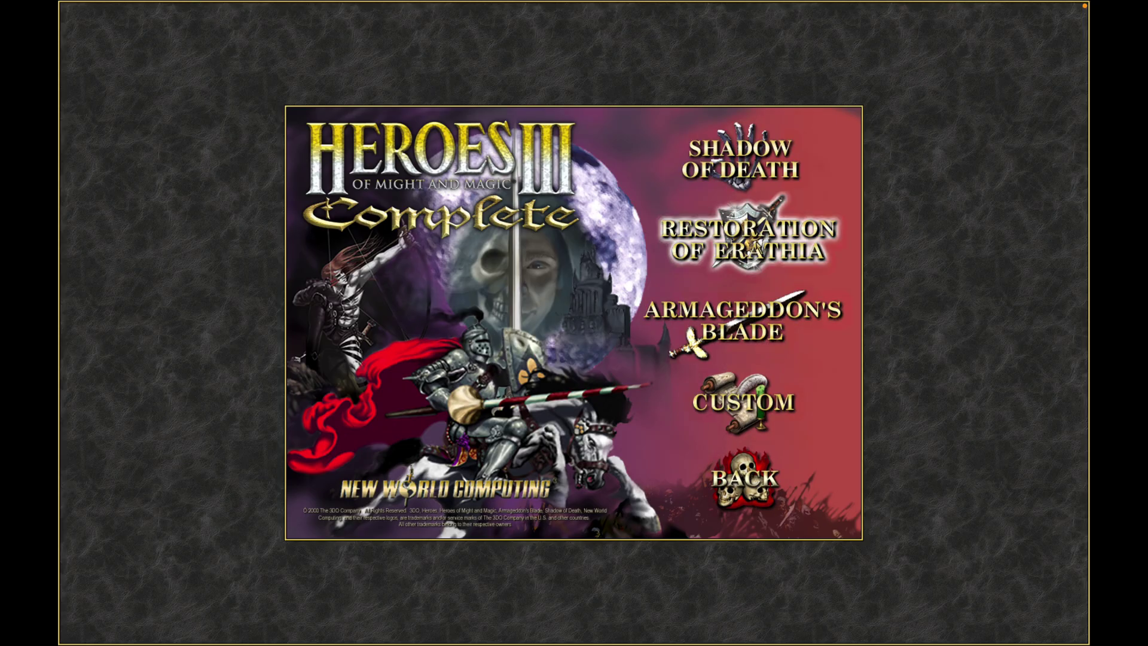
click(740, 158)
click(746, 200)
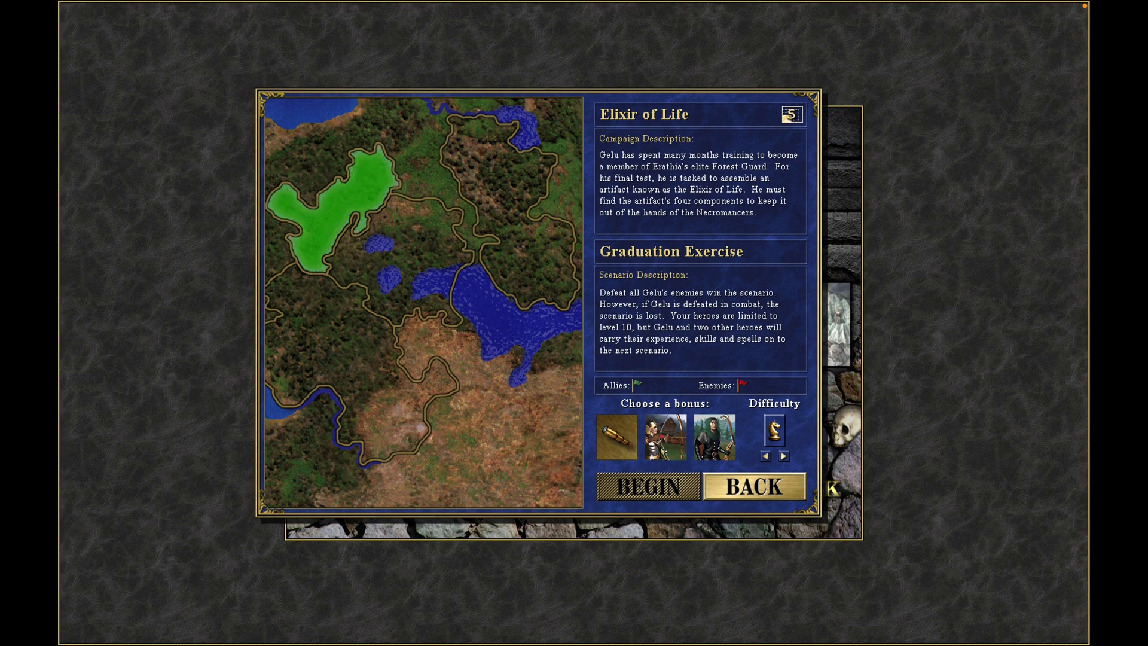
- Choose the archer starting bonus and begin the Graduation Exercise scenario
click(716, 449)
click(664, 450)
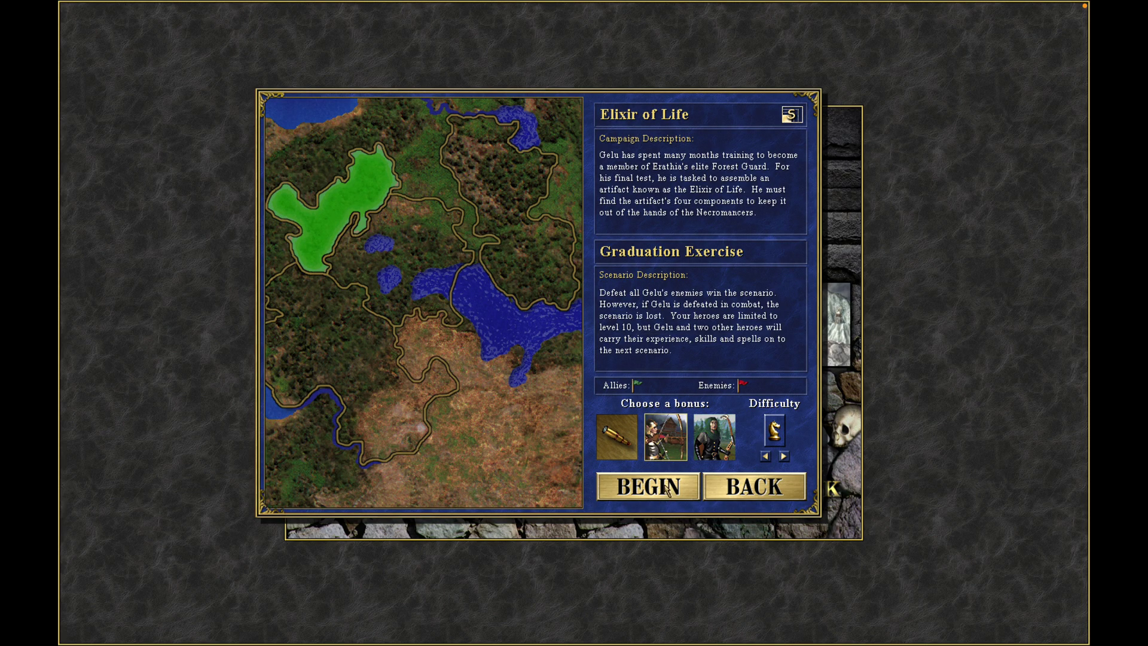
click(668, 490)
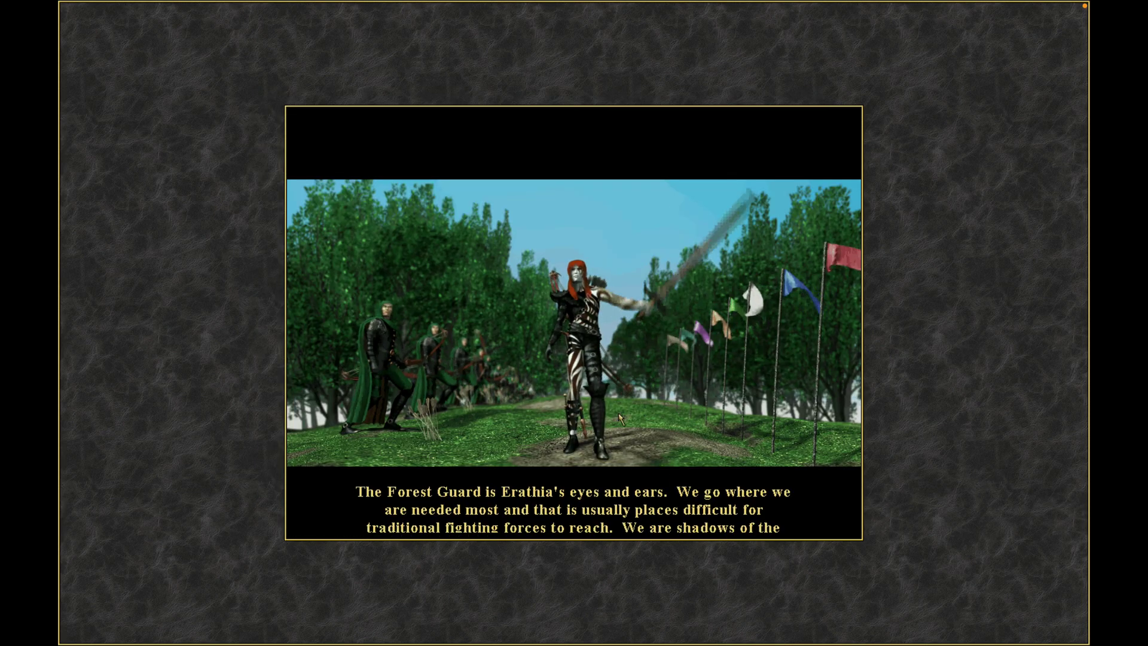